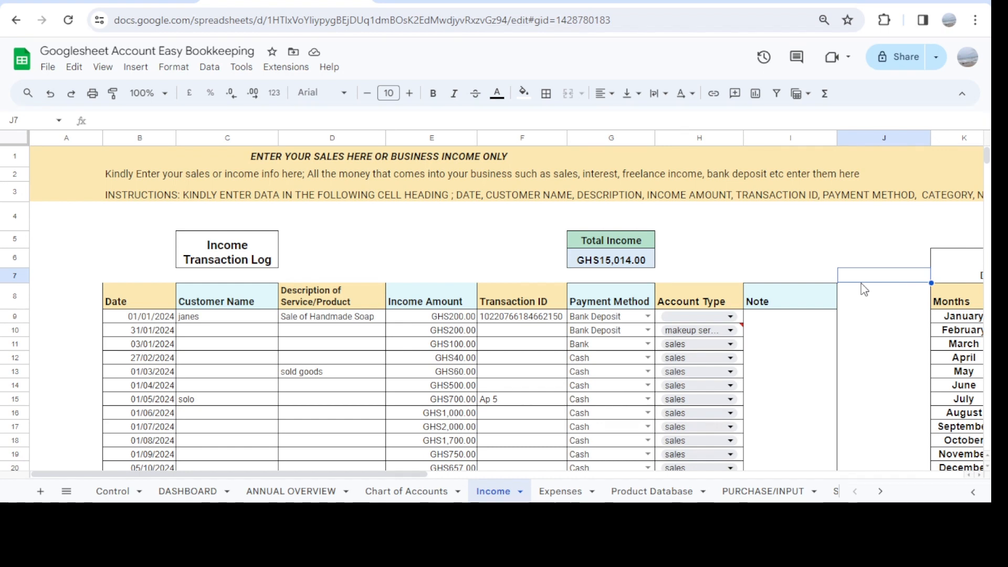
# - Examine the Income sheet's instructions, transaction log columns and the monthly income totals table
pyautogui.scroll(-1, 845, 217)
pyautogui.scroll(-10, 846, 216)
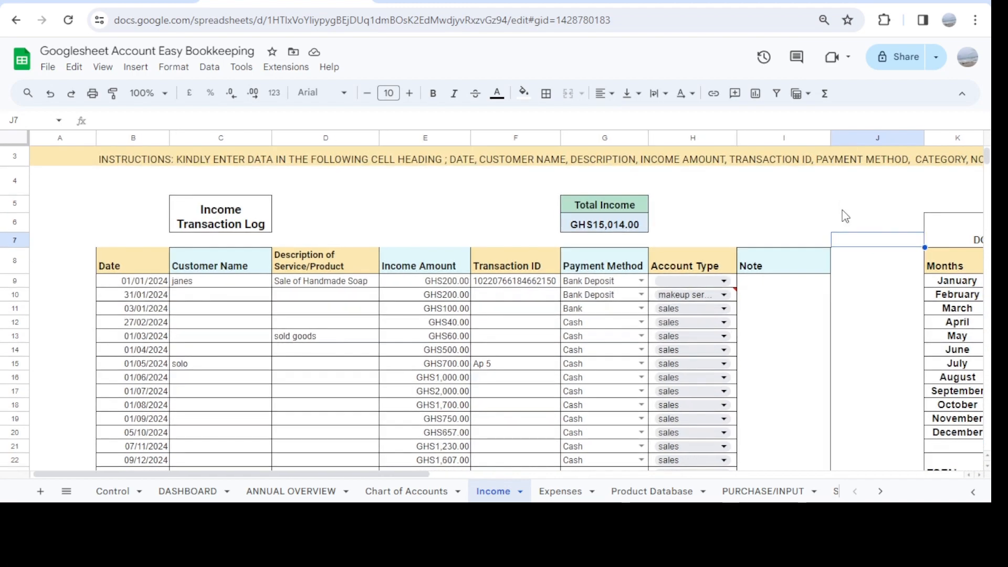
pyautogui.scroll(10, 846, 216)
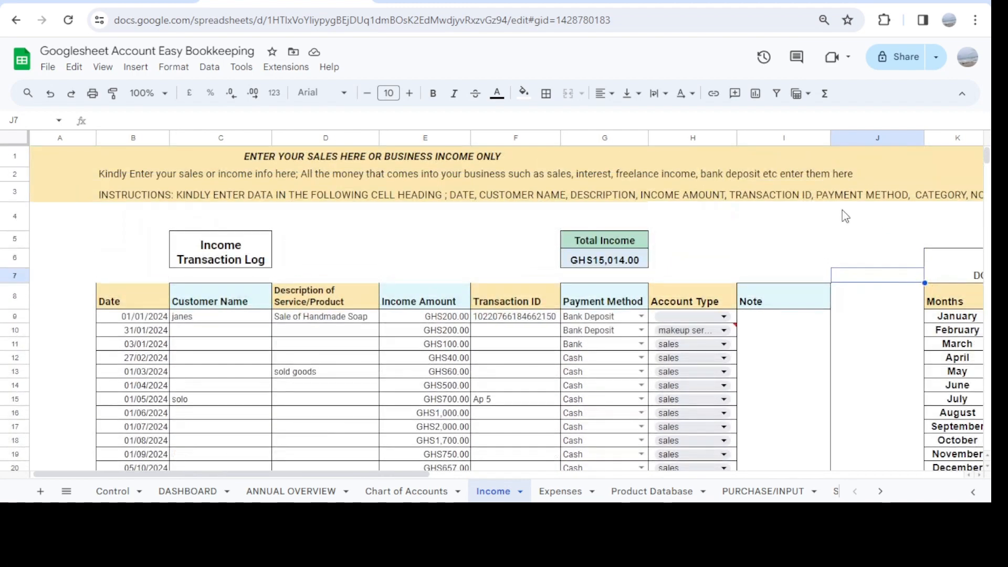
pyautogui.hscroll(10, 845, 216)
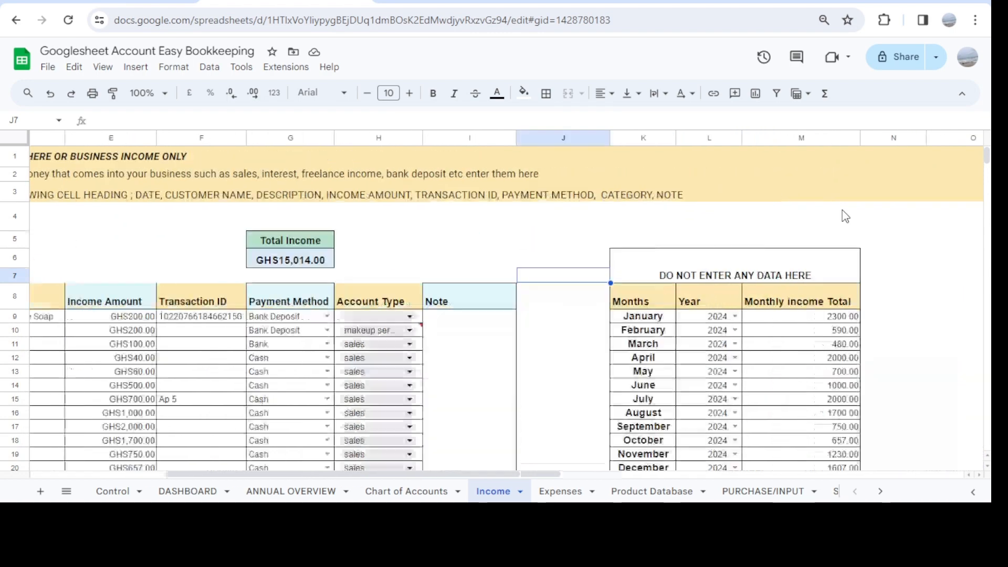
pyautogui.scroll(-2, 846, 216)
pyautogui.scroll(-2, 845, 216)
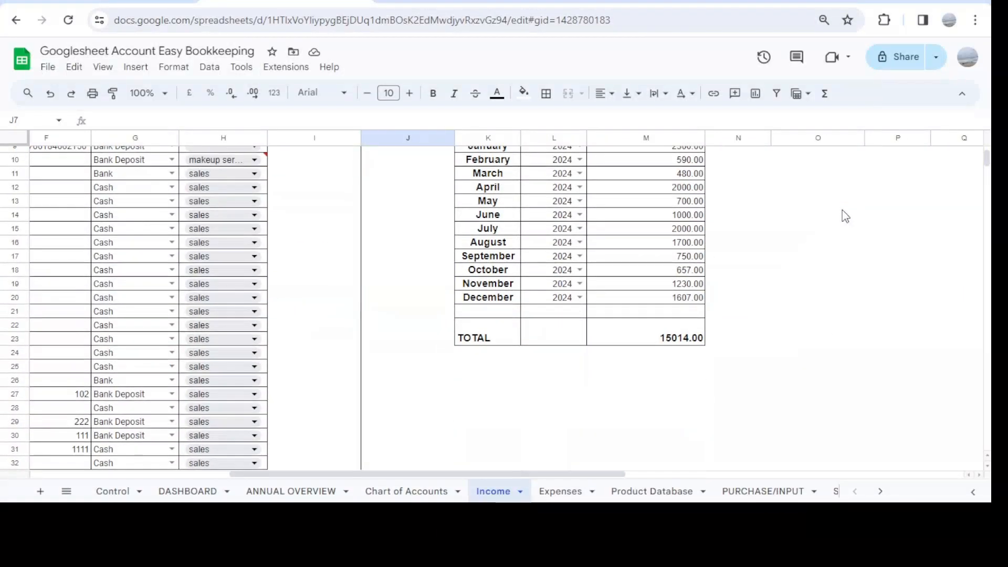
pyautogui.scroll(3, 845, 216)
pyautogui.hscroll(-3, 846, 216)
pyautogui.hscroll(-3, 846, 216)
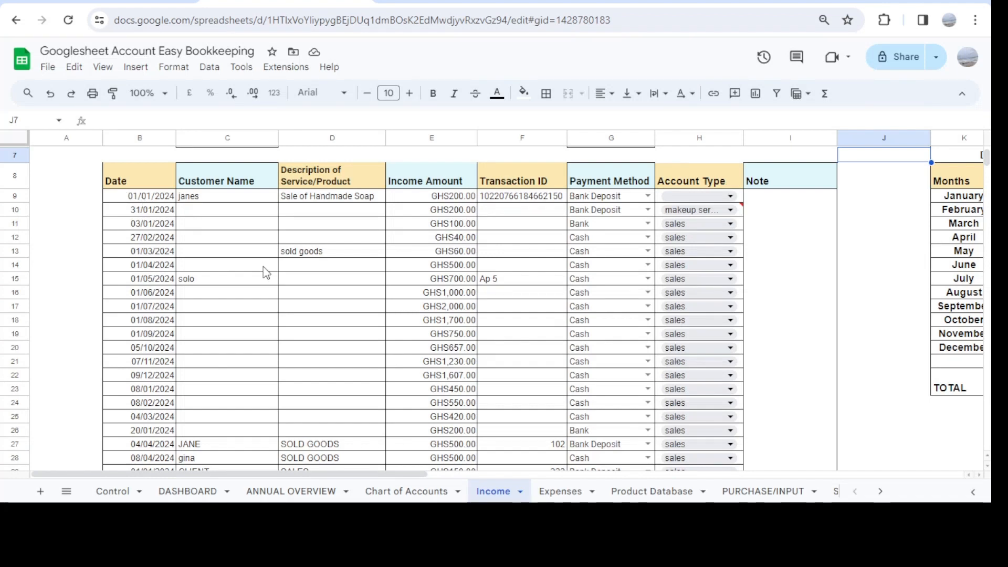
pyautogui.scroll(3, 266, 272)
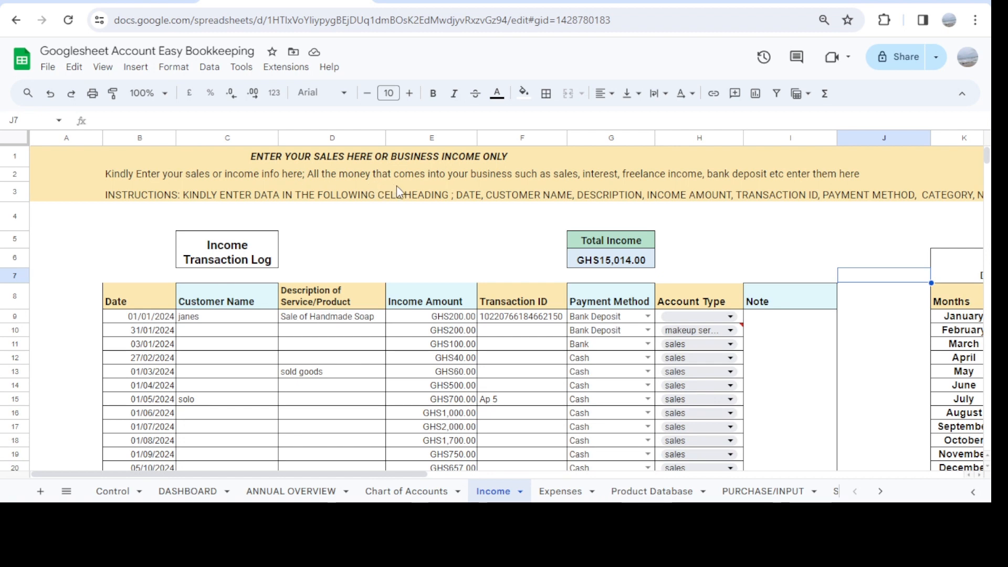
pyautogui.hscroll(2, 398, 188)
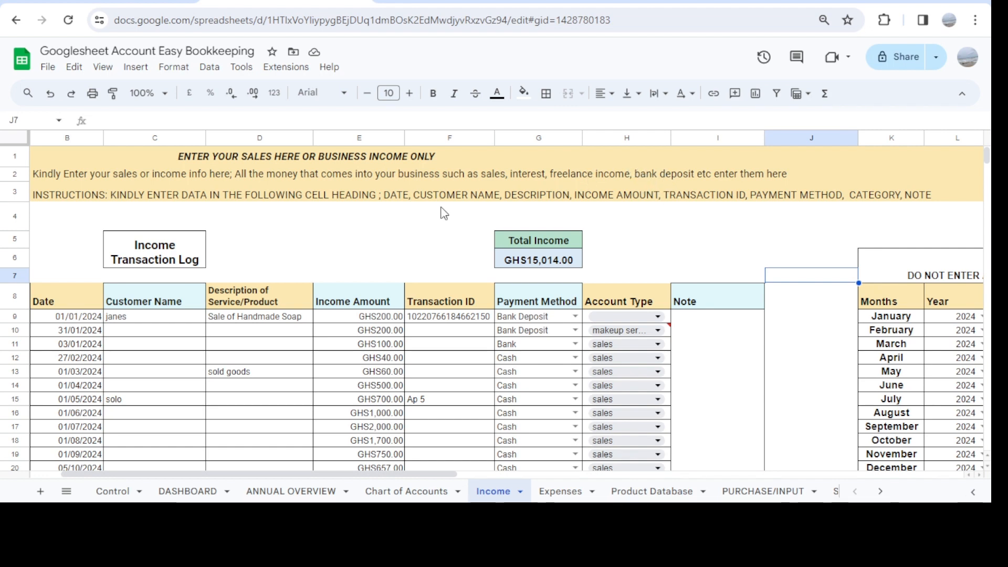
pyautogui.click(421, 279)
pyautogui.scroll(-1, 421, 278)
pyautogui.hscroll(-1, 421, 278)
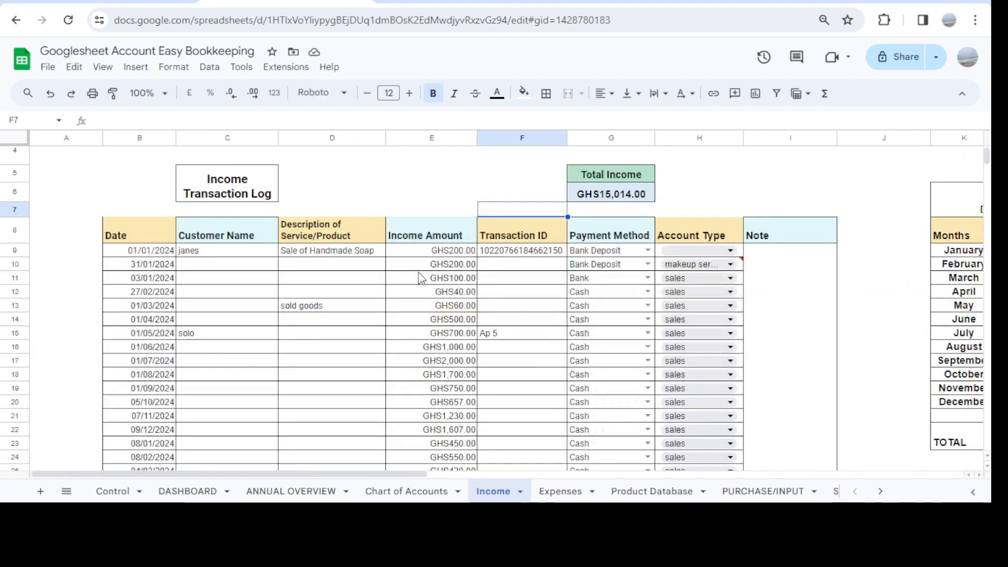
pyautogui.scroll(1, 421, 278)
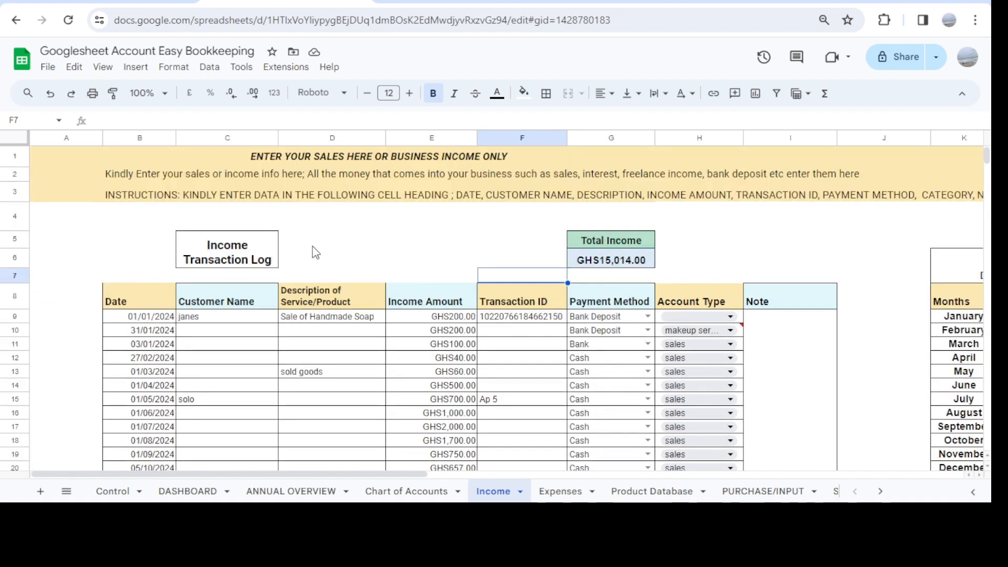
pyautogui.scroll(-2, 327, 257)
pyautogui.hscroll(1, 326, 257)
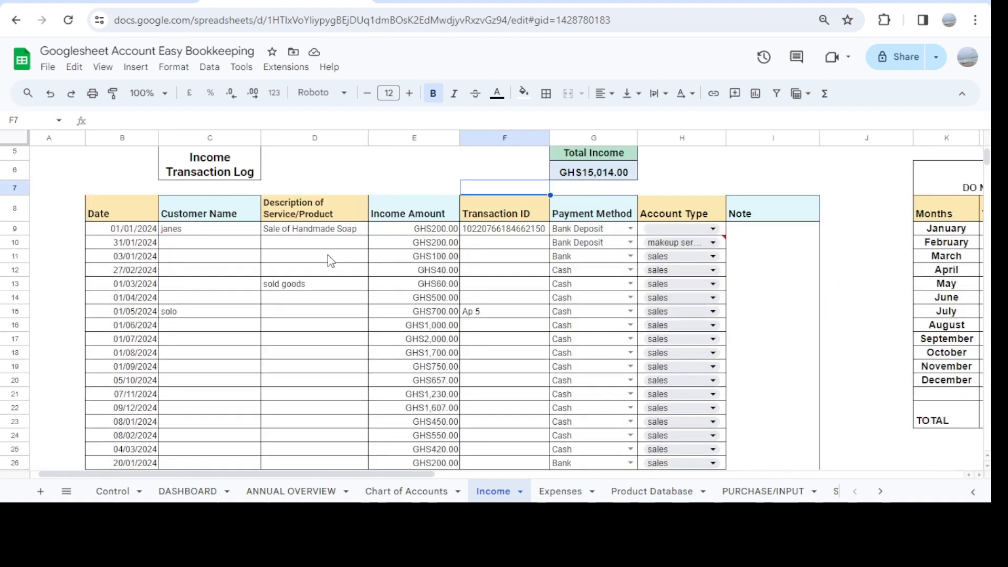
# - View the calendar picker for the first income entry's date without changing the date
pyautogui.click(120, 231)
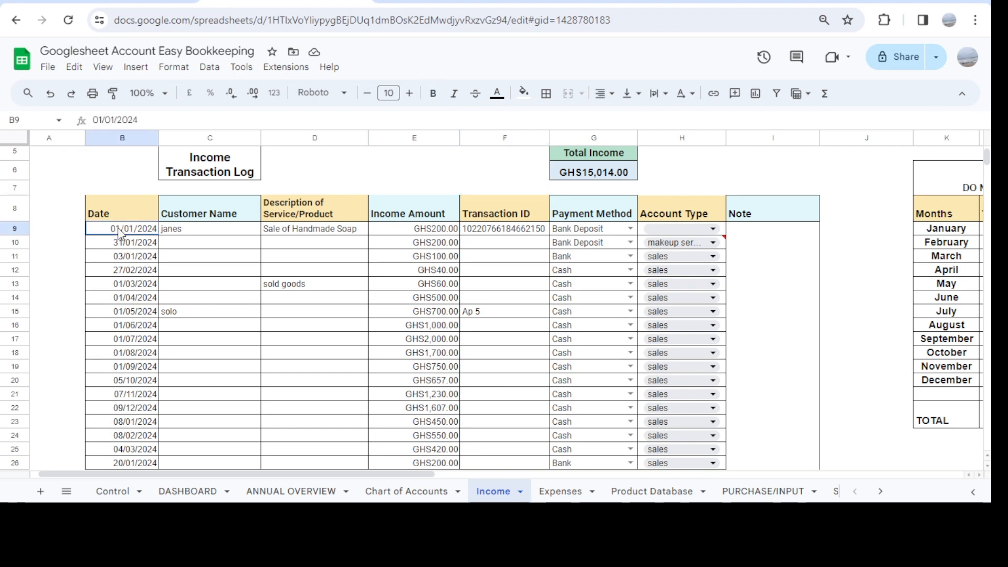
pyautogui.doubleClick(119, 231)
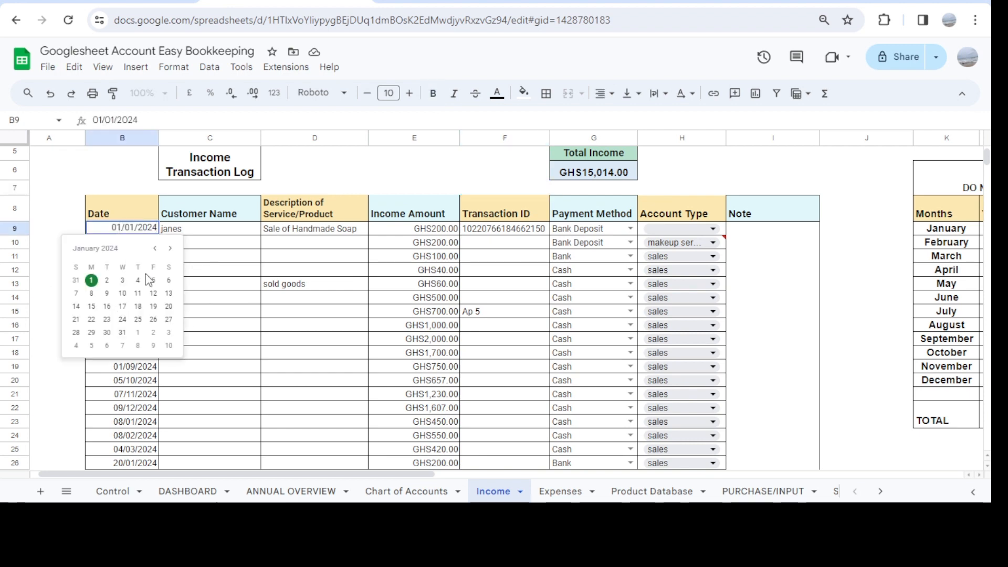
pyautogui.click(213, 267)
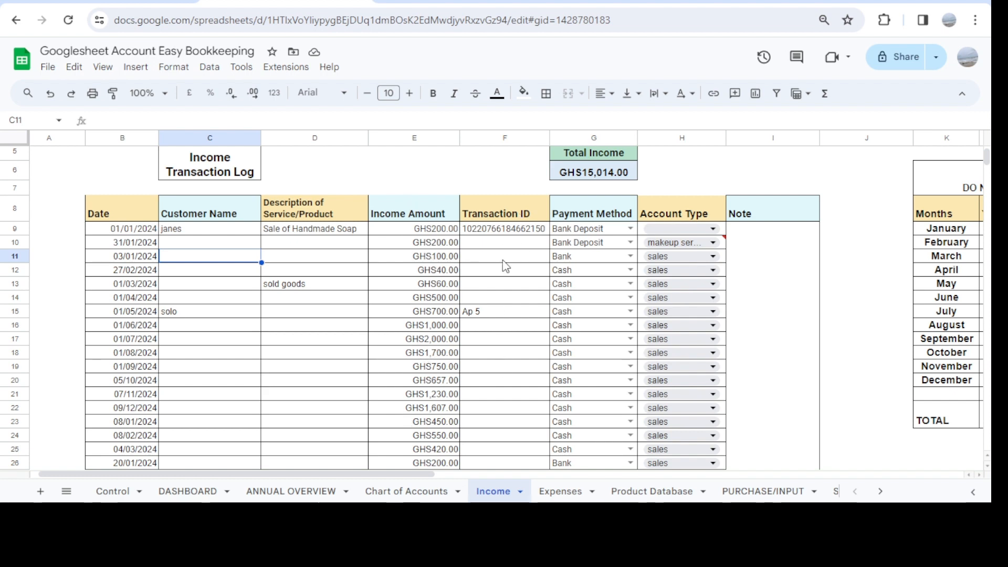
# - View the available payment method options for the income entry in row 10, keeping its current choice
pyautogui.hscroll(3, 505, 266)
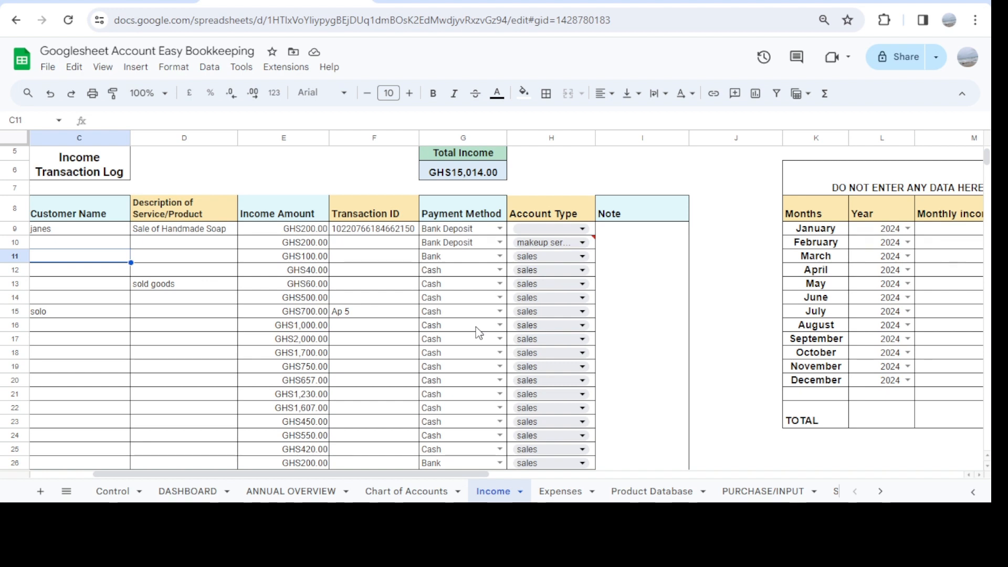
pyautogui.click(500, 243)
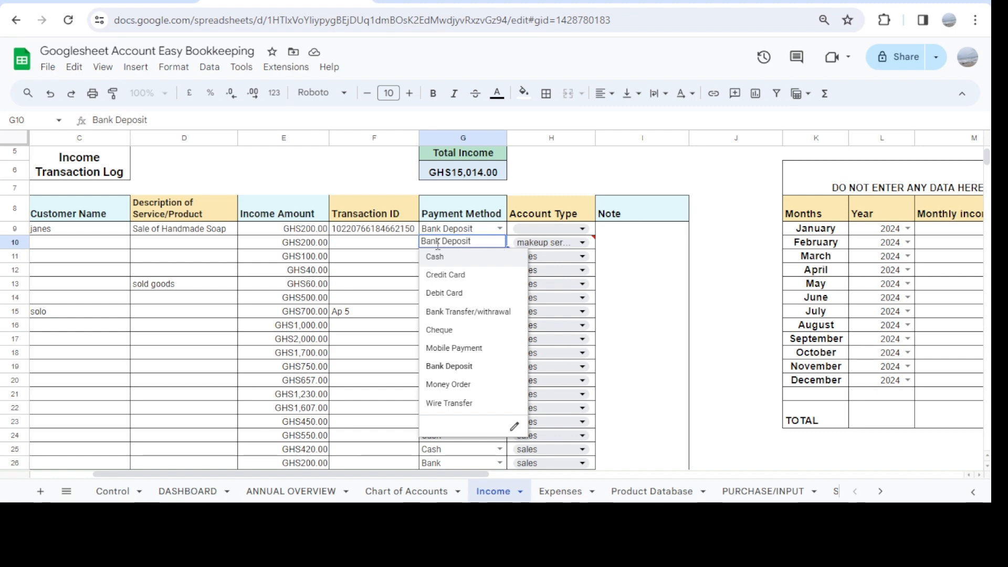
pyautogui.click(395, 274)
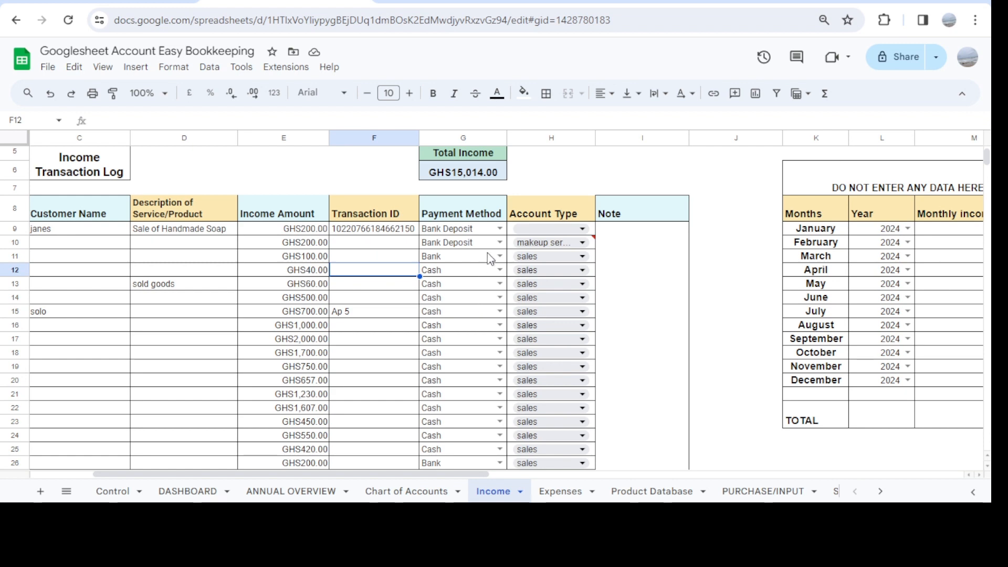
# - Set the account type of the income entry in row 9 to SALES and view the monthly income totals
pyautogui.click(583, 230)
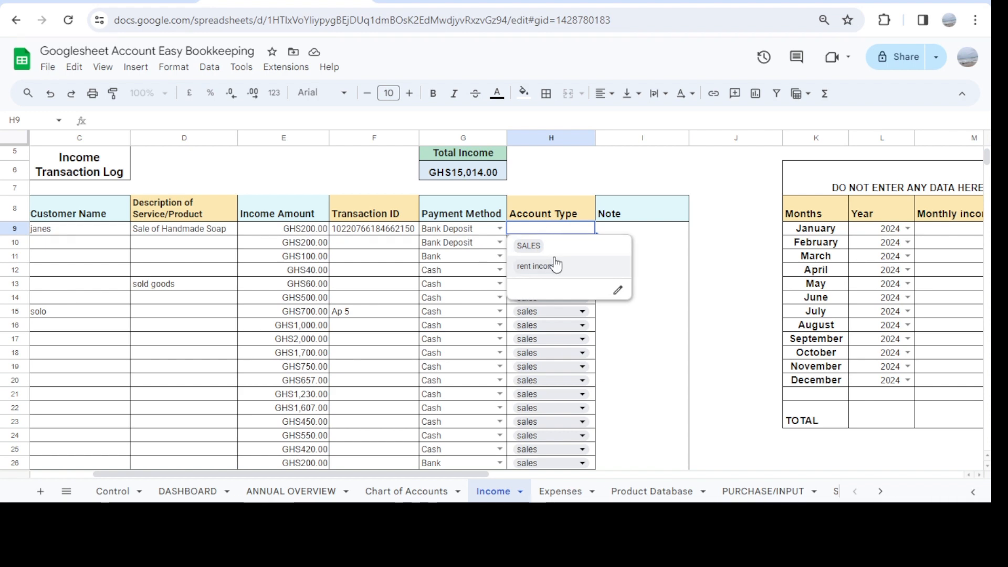
pyautogui.click(541, 252)
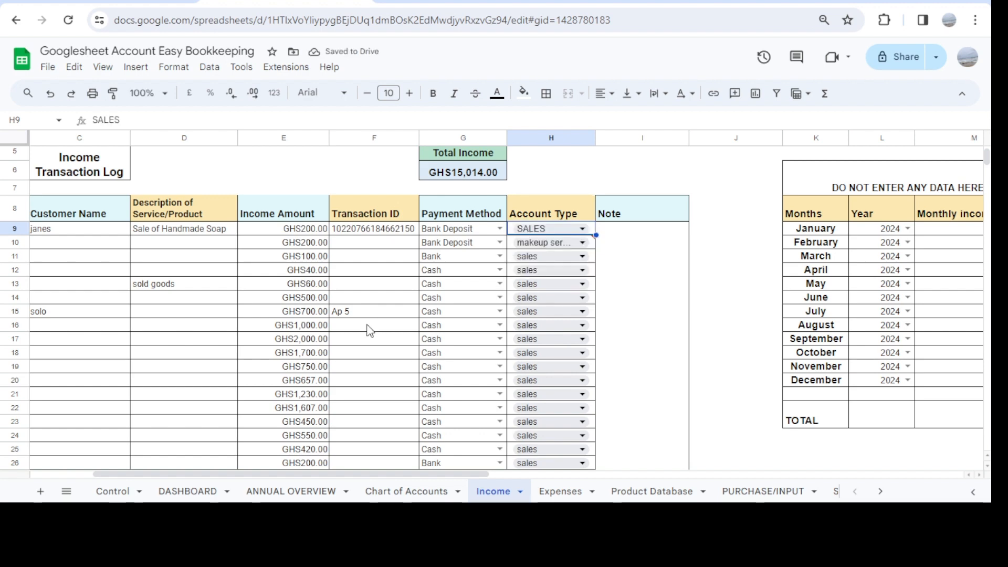
pyautogui.hscroll(5, 740, 351)
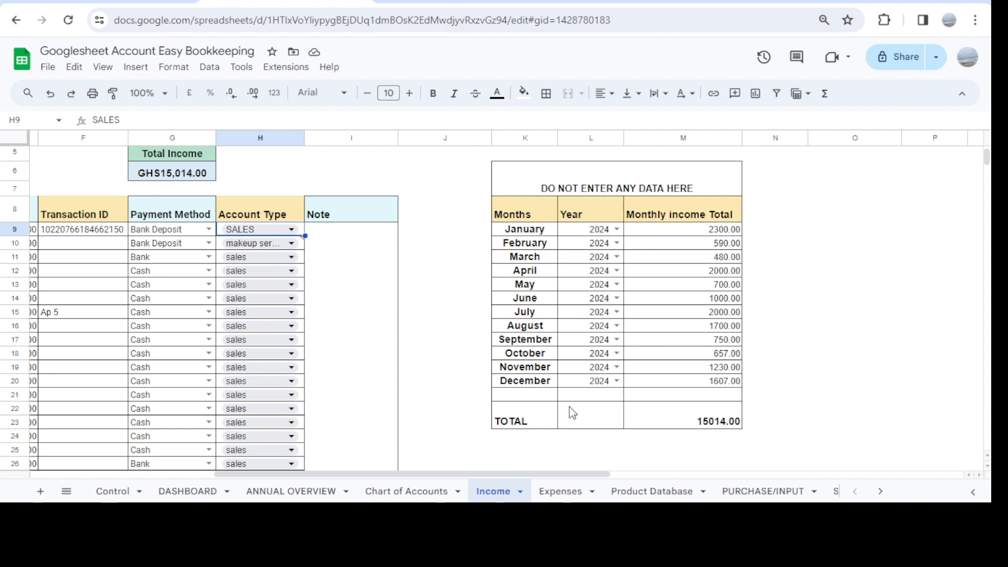
# - Start a new income entry in row 32 with the date 03/01/2024 and the customer name "example"
pyautogui.scroll(-6, 569, 407)
pyautogui.hscroll(-5, 569, 407)
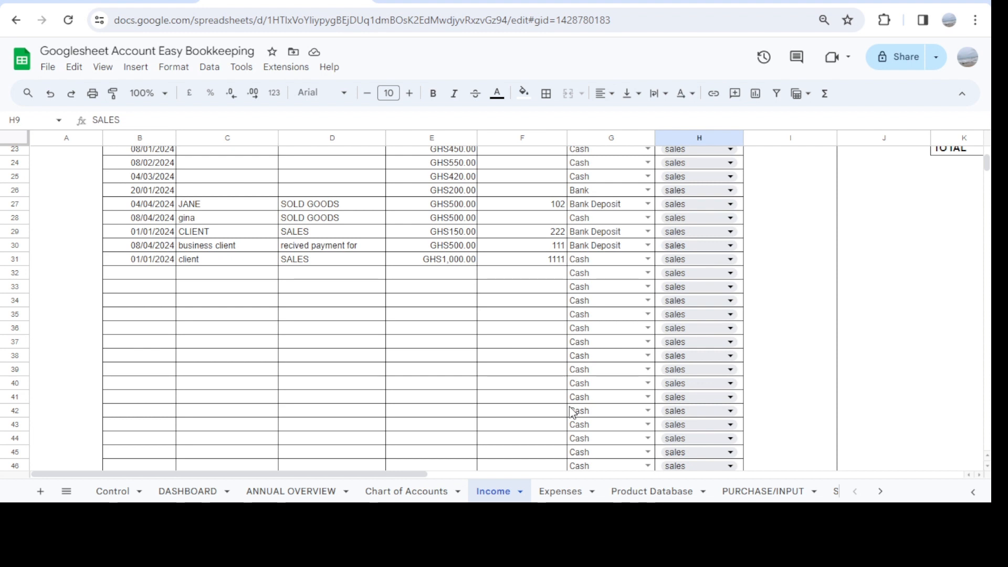
pyautogui.doubleClick(147, 274)
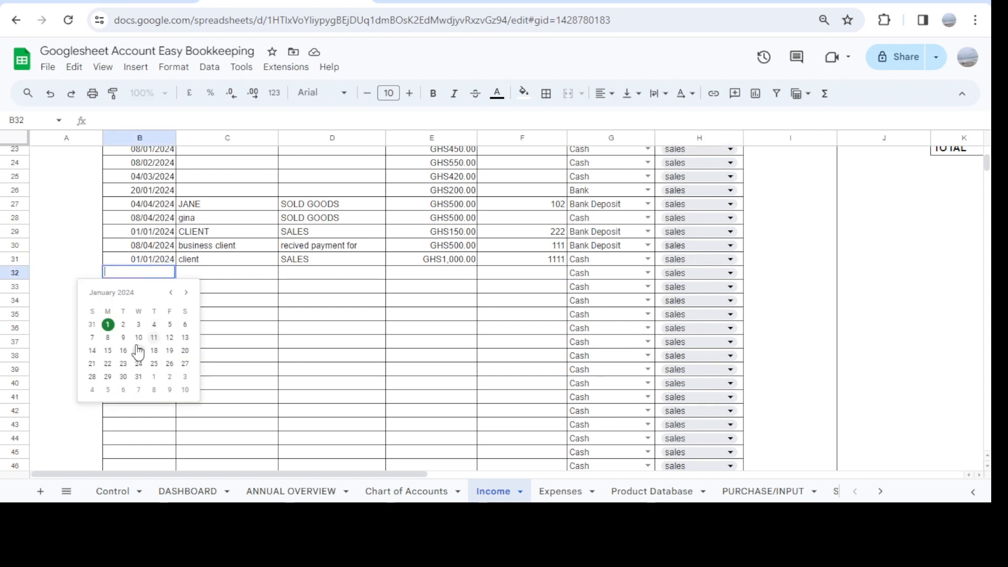
pyautogui.click(139, 326)
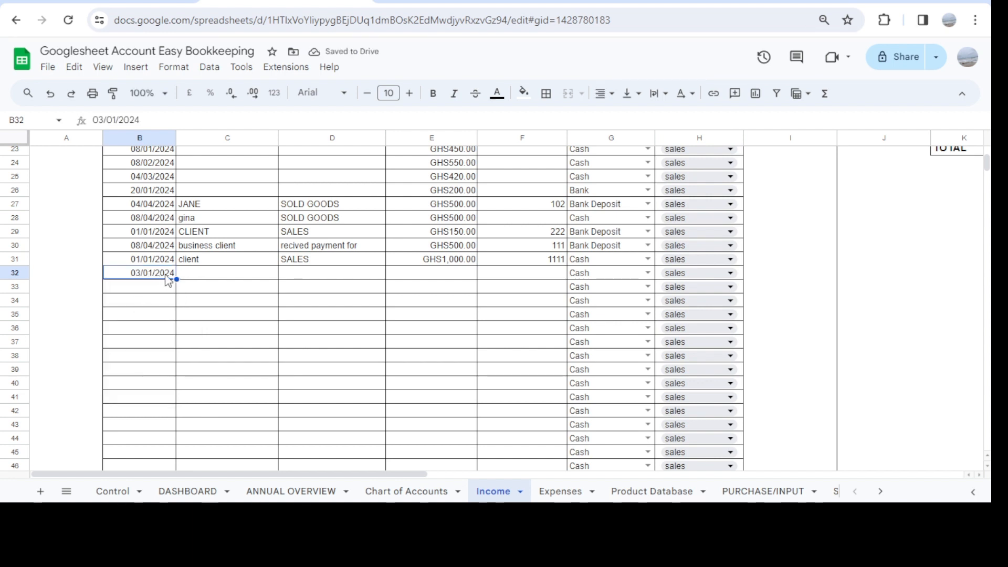
pyautogui.doubleClick(197, 274)
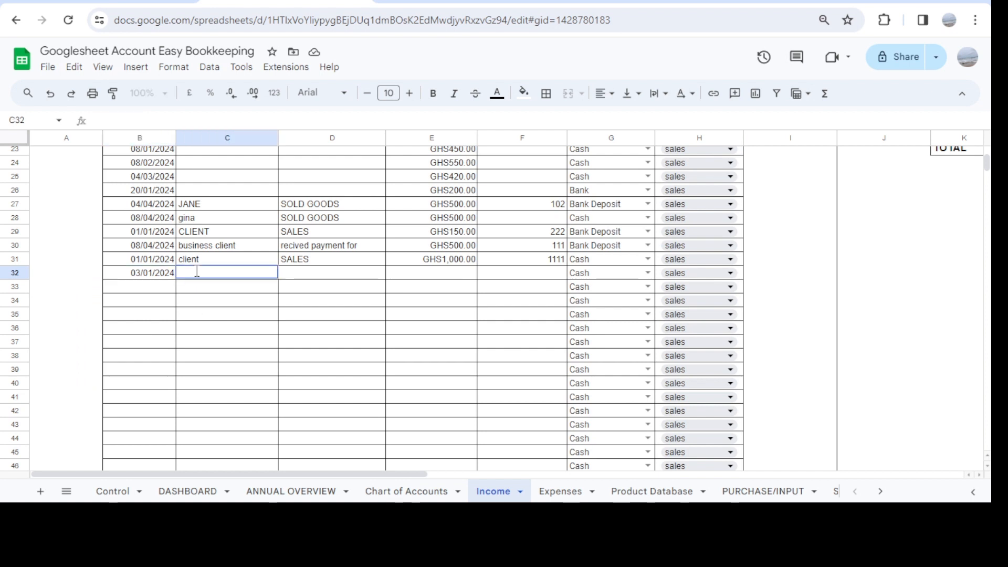
pyautogui.write('example')
pyautogui.press('Return')
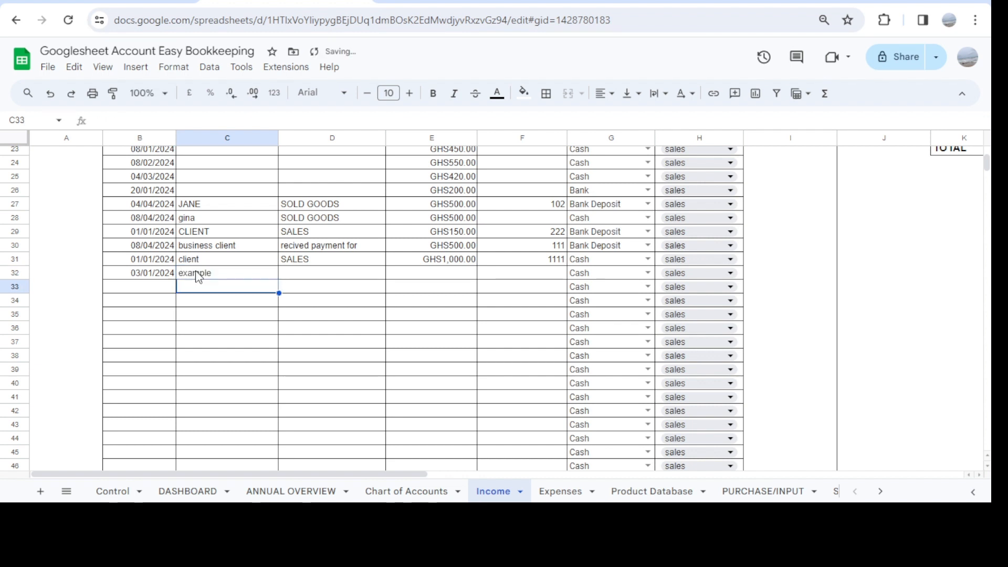
# - Describe the row 32 entry as "offered consulting services" and widen column D slightly
pyautogui.doubleClick(302, 273)
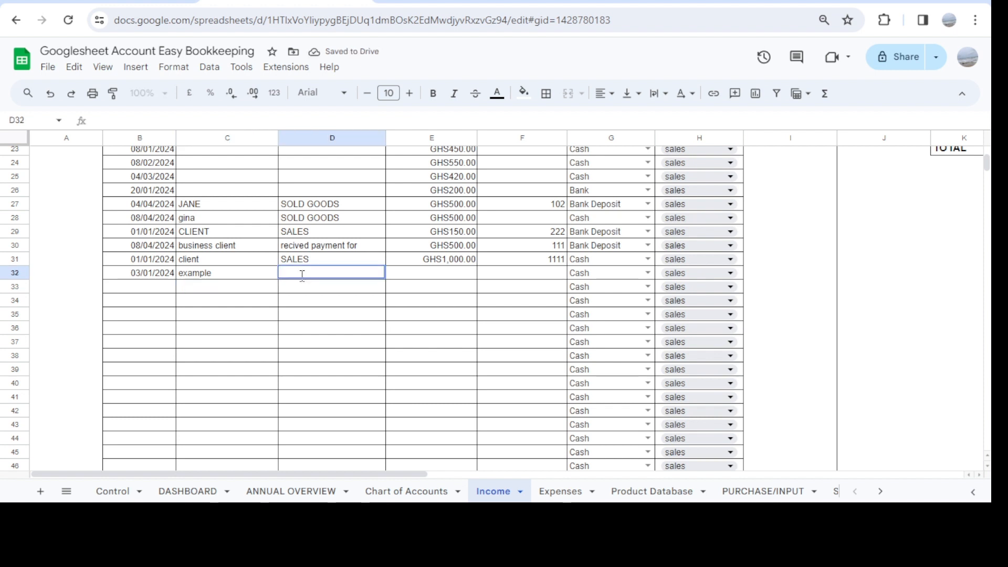
pyautogui.write('offered')
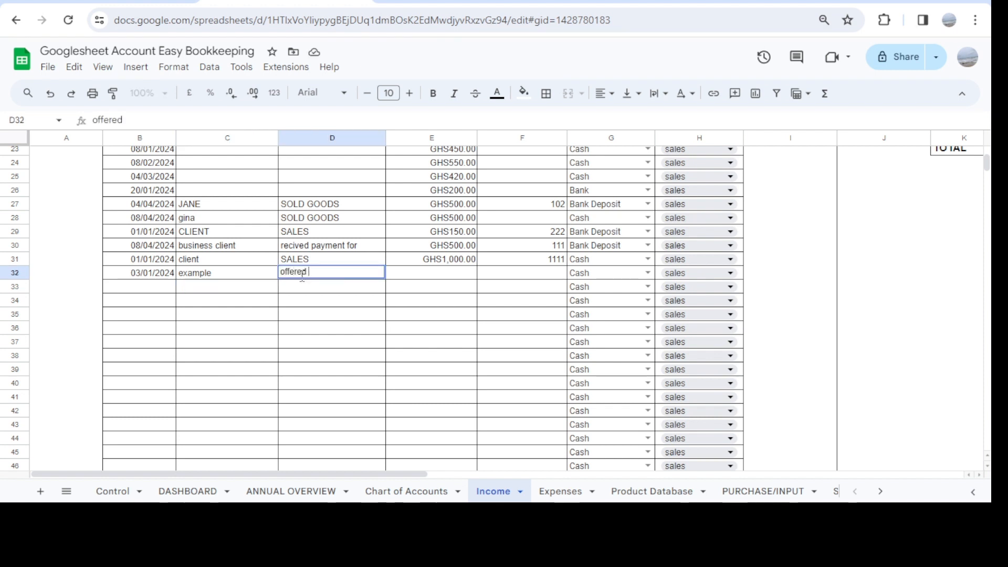
pyautogui.write(' consul')
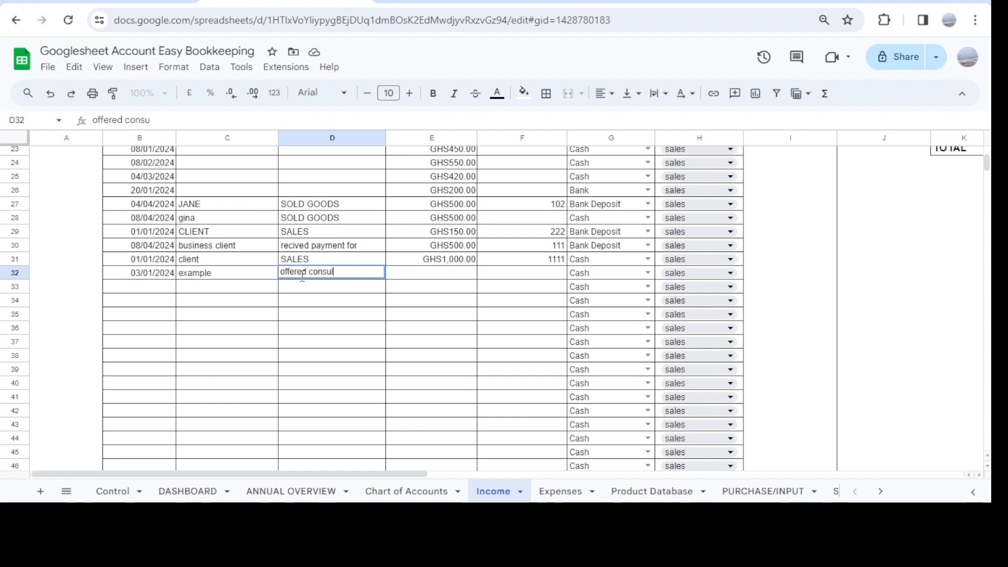
pyautogui.write('ting services')
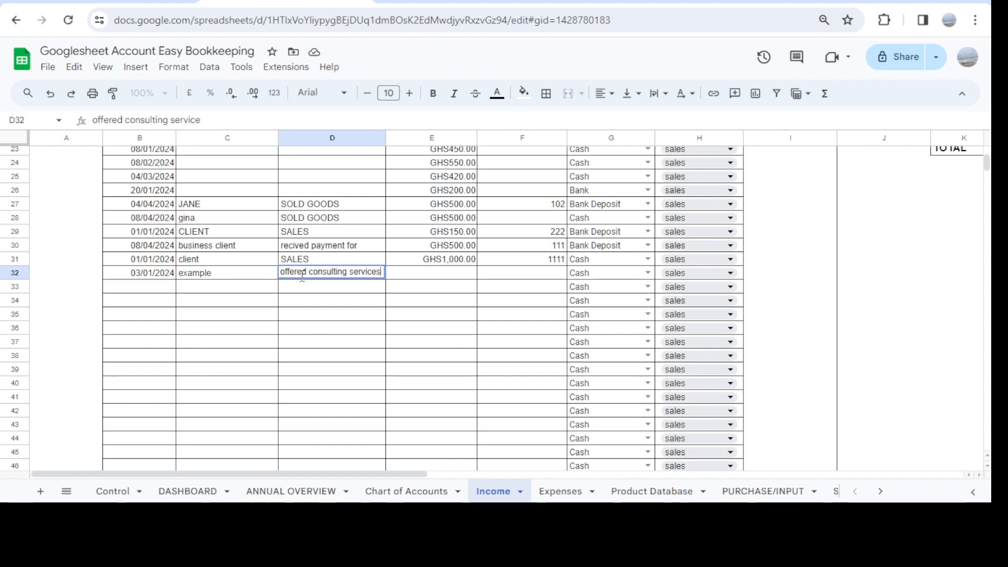
pyautogui.press('Return')
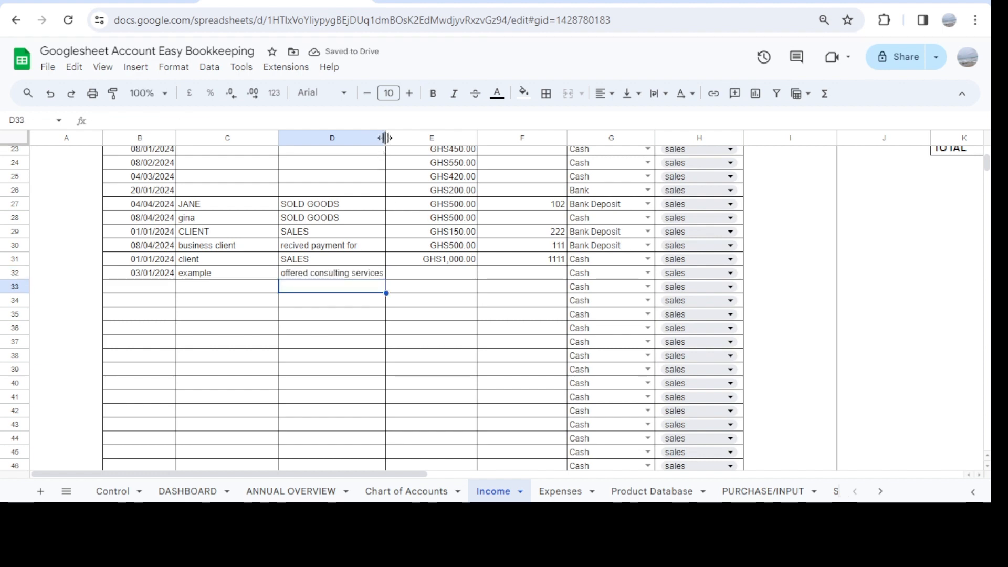
pyautogui.moveTo(386, 138); pyautogui.dragTo(401, 138)
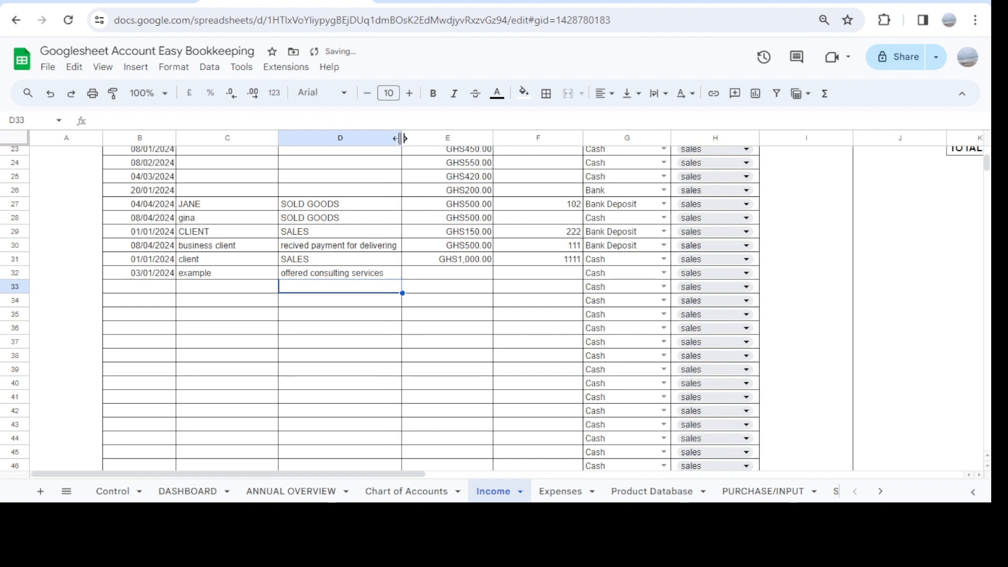
# - Enter 500 as the income amount for the new entry in row 32
pyautogui.click(456, 278)
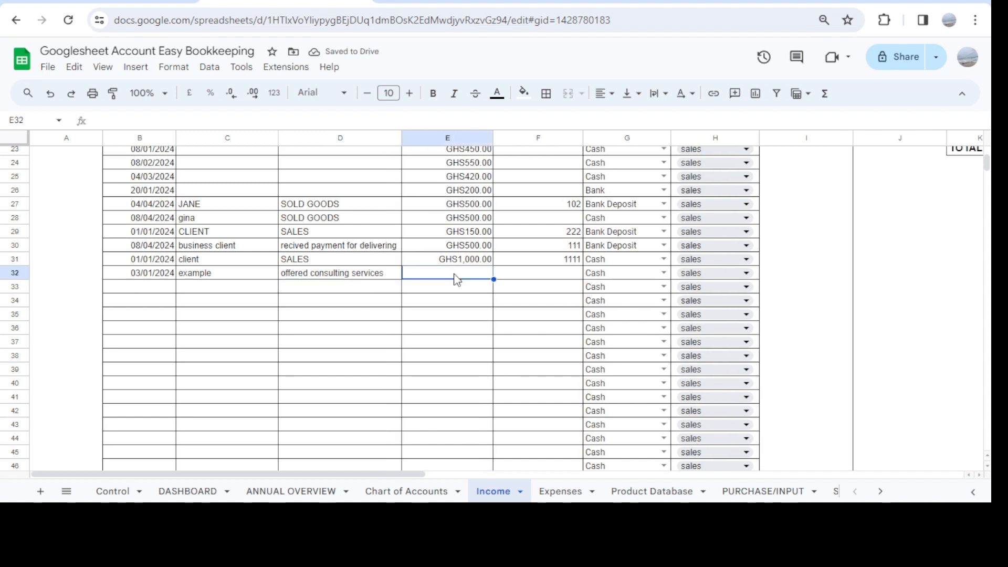
pyautogui.write('500')
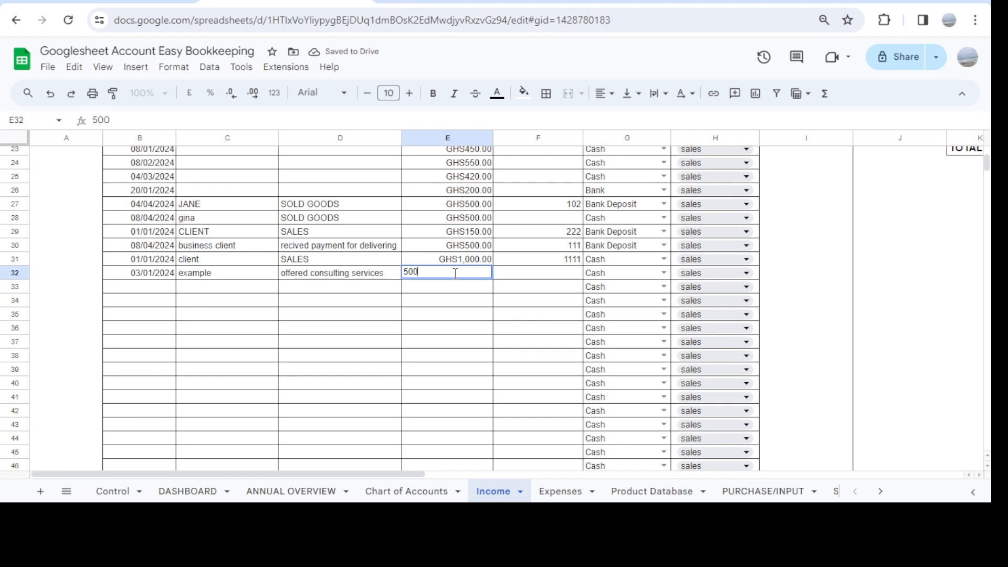
pyautogui.press('Return')
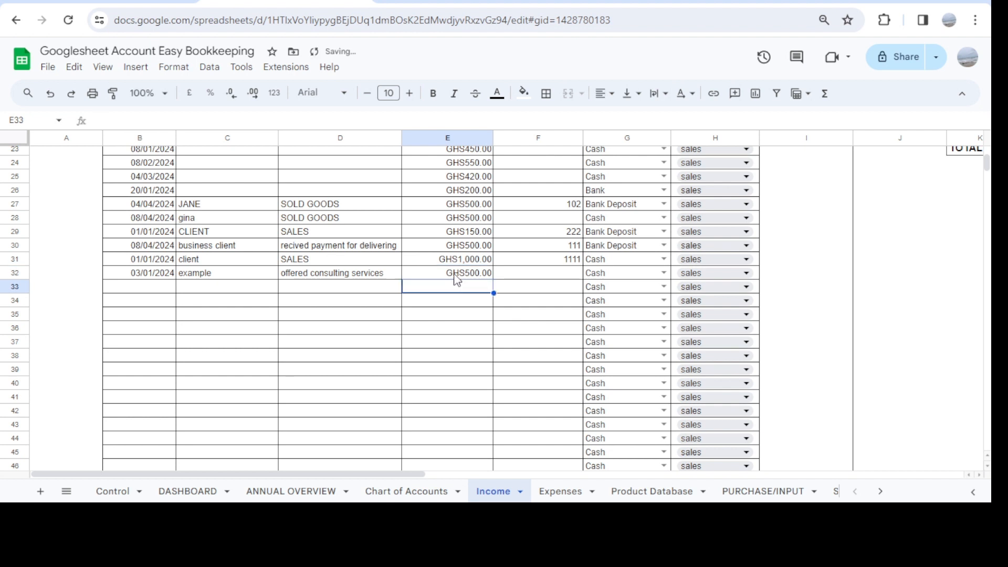
# - Enter 0011 as the transaction ID of the income entry in row 32
pyautogui.click(566, 277)
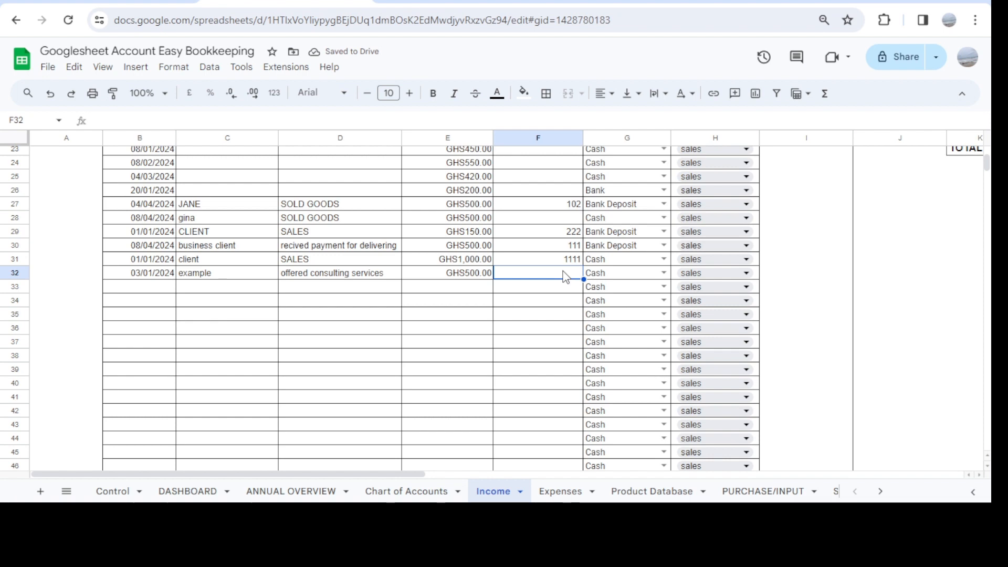
pyautogui.scroll(6, 566, 277)
pyautogui.scroll(-5, 565, 277)
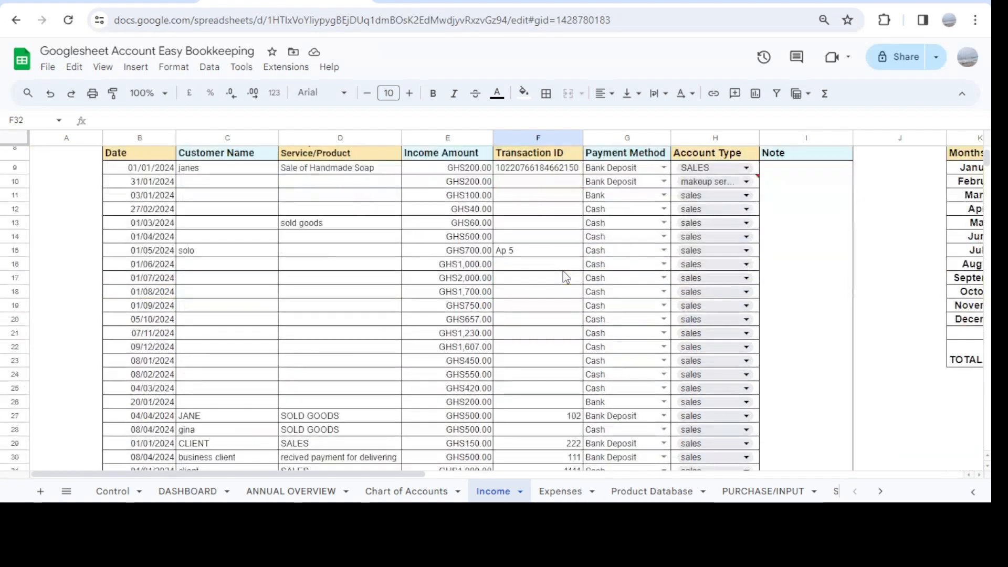
pyautogui.write('00')
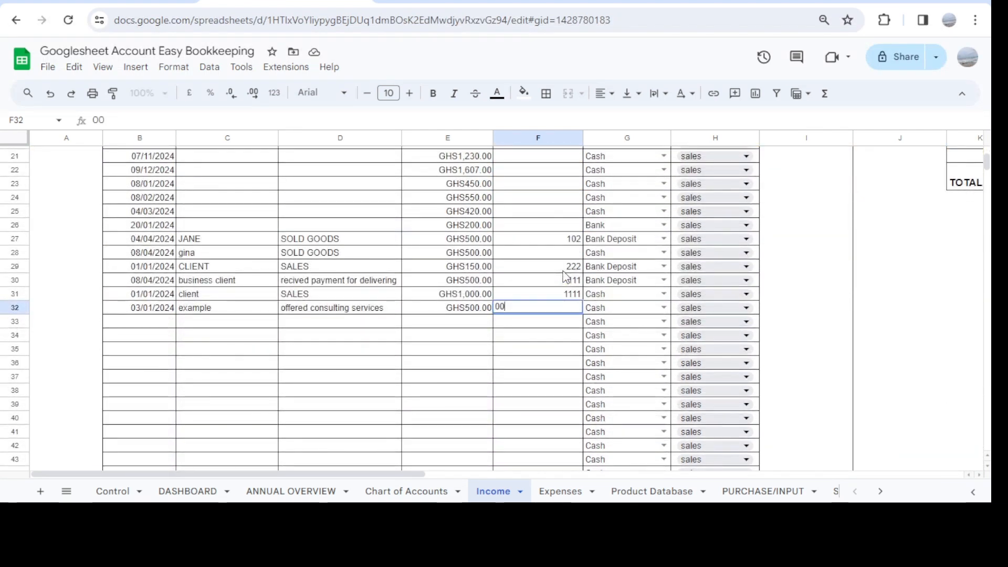
pyautogui.write('11')
pyautogui.press('Return')
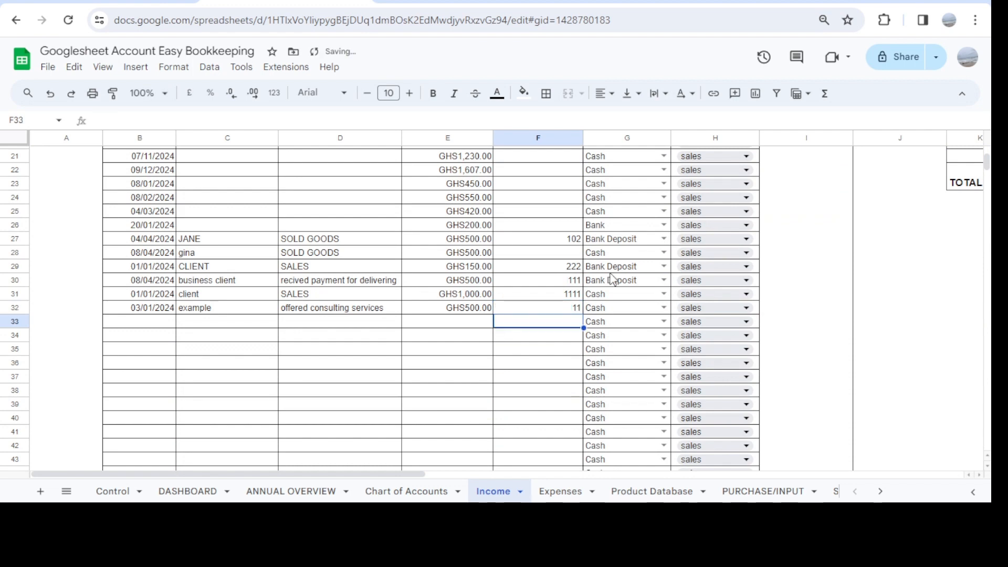
# - Set the payment method of the row 32 income entry to Bank Deposit
pyautogui.scroll(-2, 625, 324)
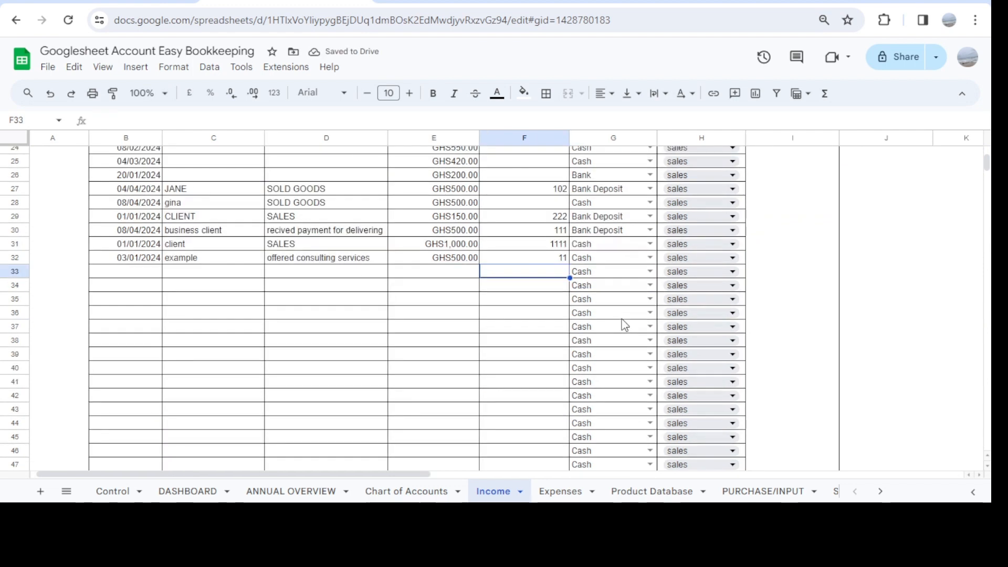
pyautogui.click(650, 255)
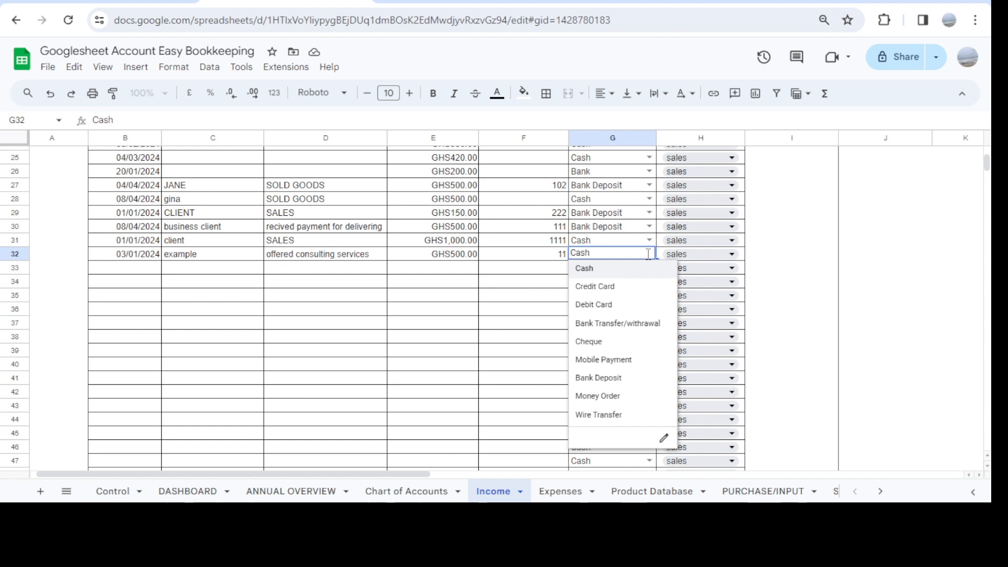
pyautogui.click(608, 379)
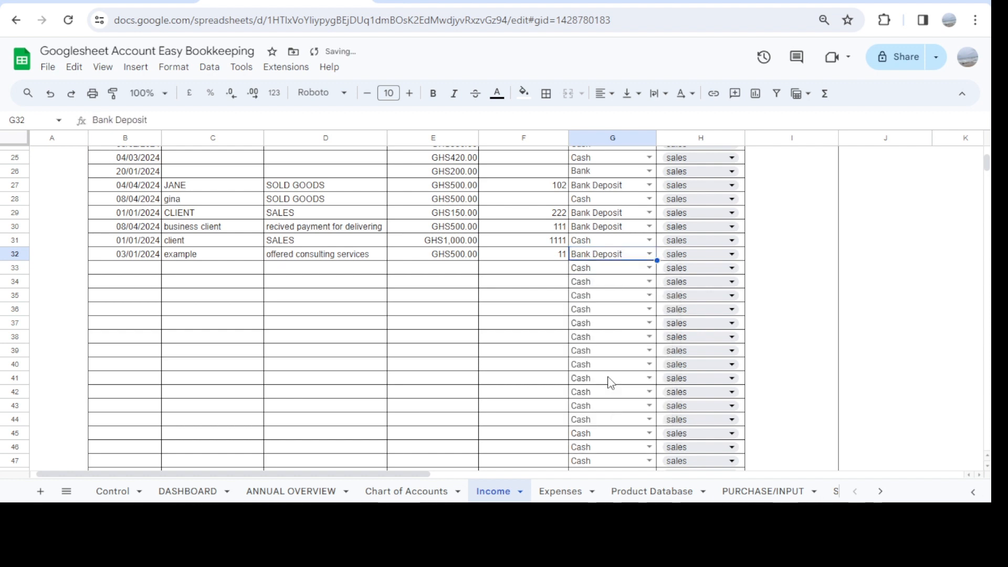
# - Try Cash and Credit Card as the payment method in row 32, and return it to Bank Deposit
pyautogui.click(649, 253)
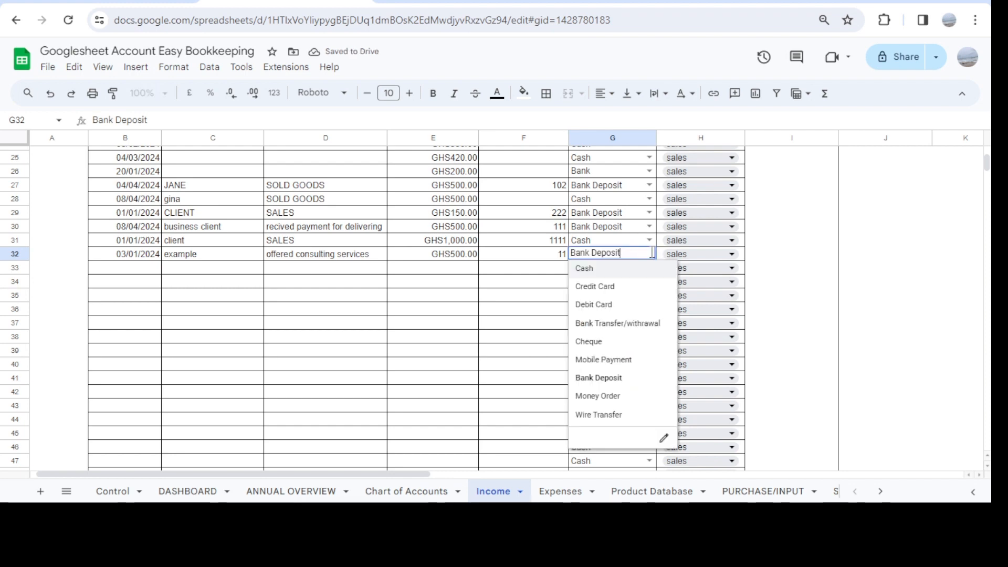
pyautogui.click(590, 269)
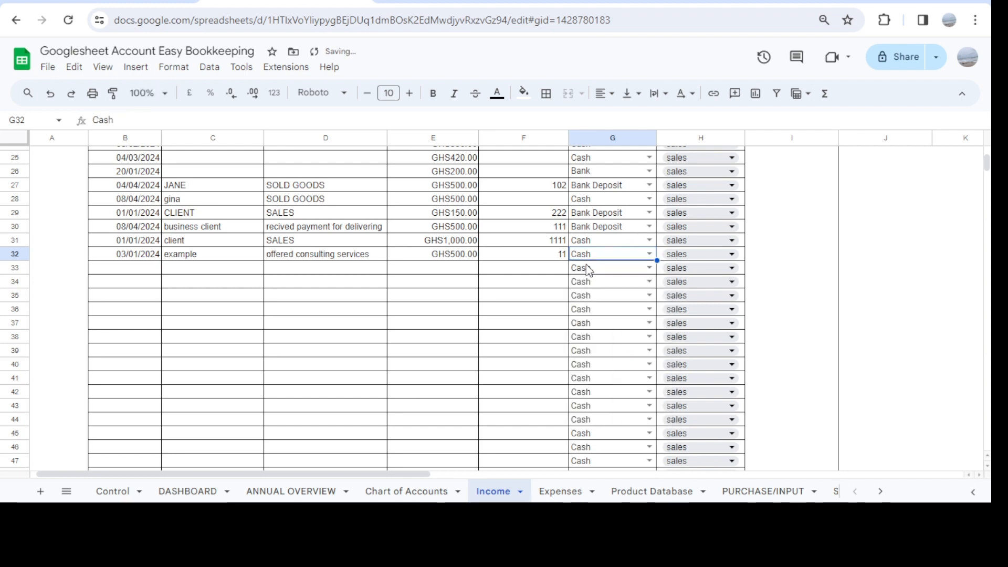
pyautogui.click(649, 254)
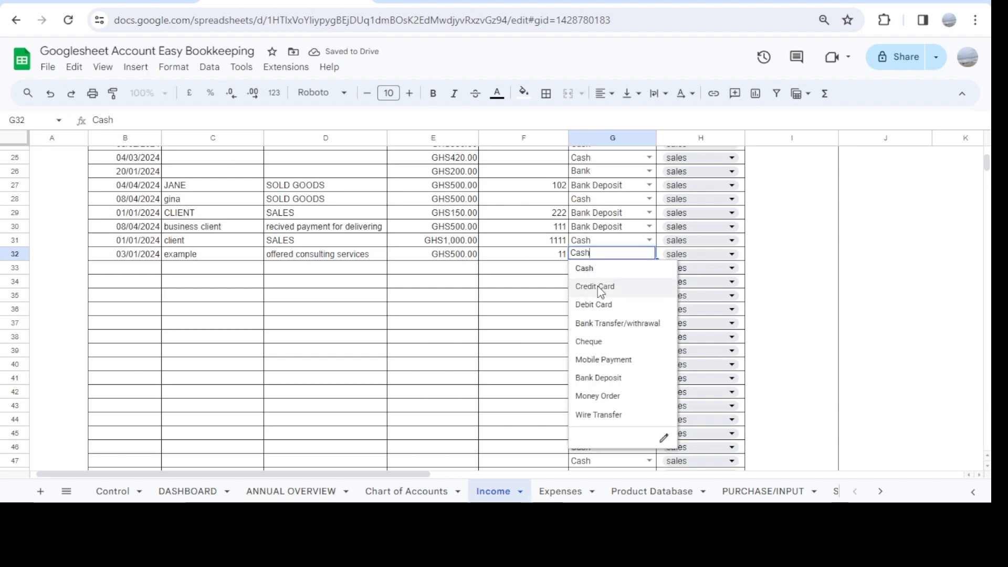
pyautogui.click(597, 286)
pyautogui.click(650, 254)
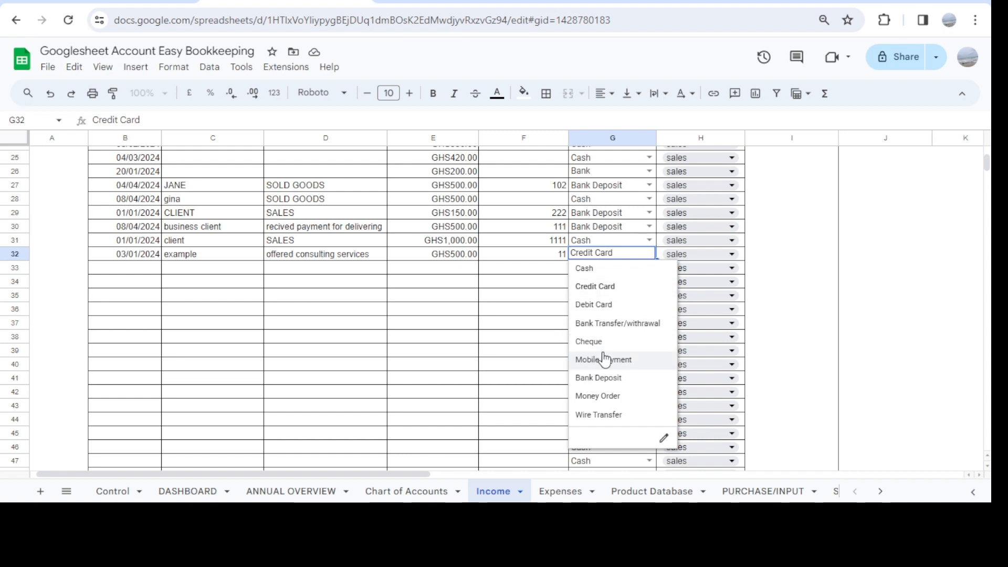
pyautogui.click(604, 379)
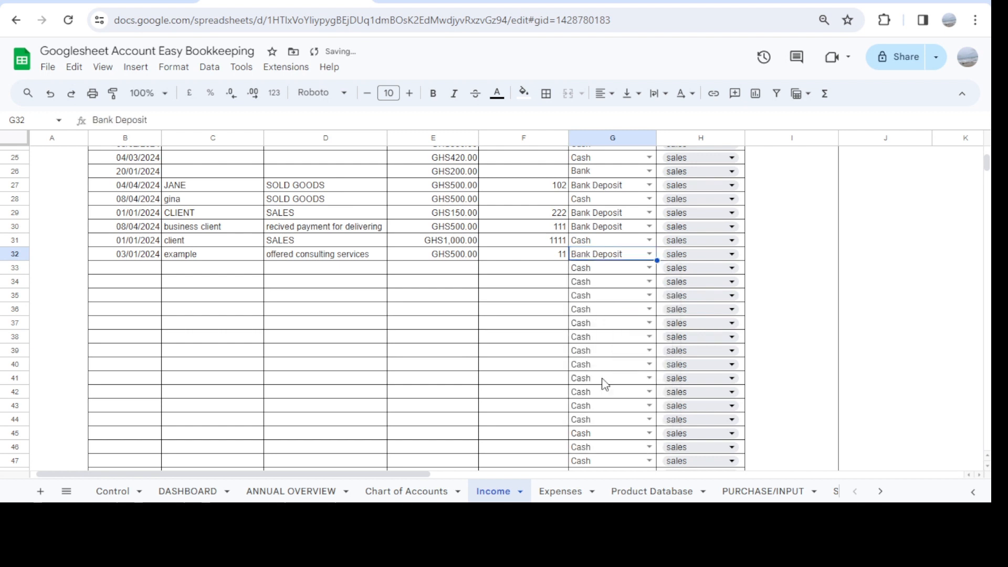
# - Set the account type of the row 32 income entry to SALES
pyautogui.click(732, 254)
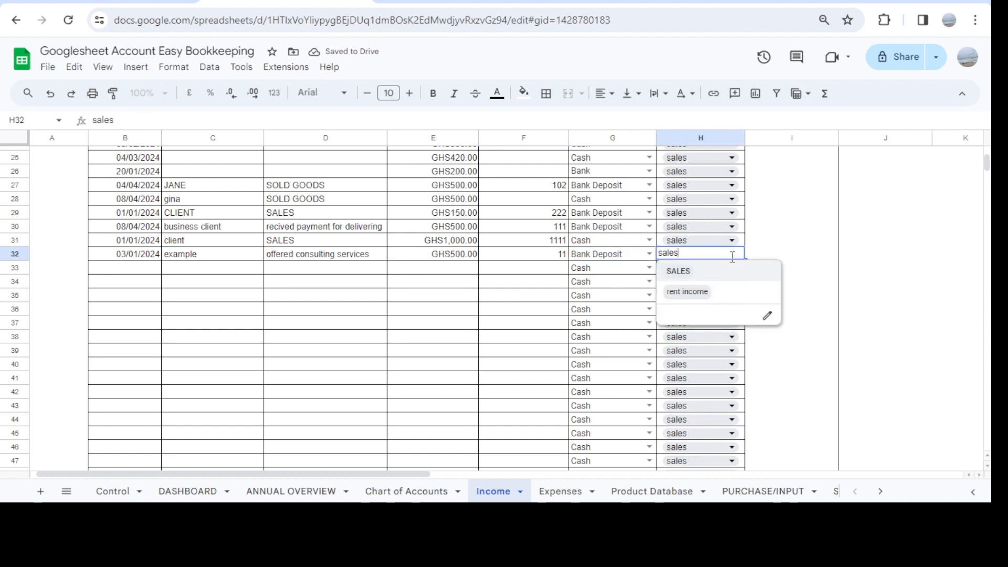
pyautogui.click(708, 274)
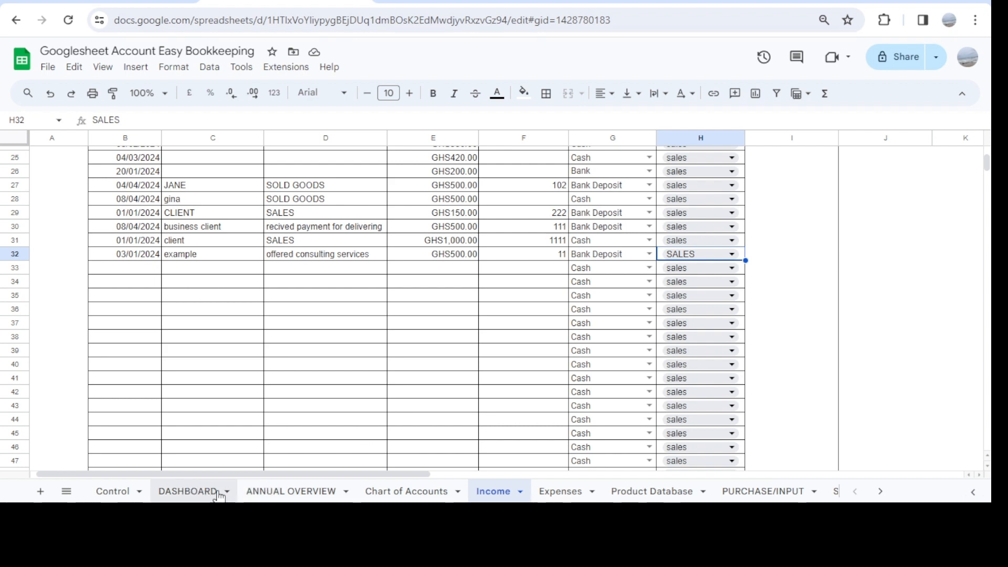
pyautogui.click(732, 255)
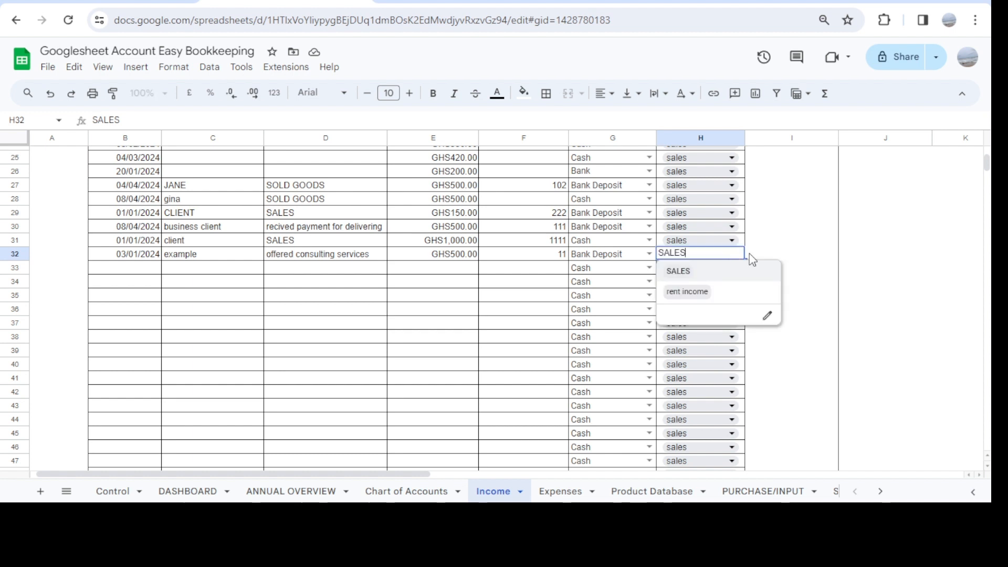
pyautogui.click(754, 254)
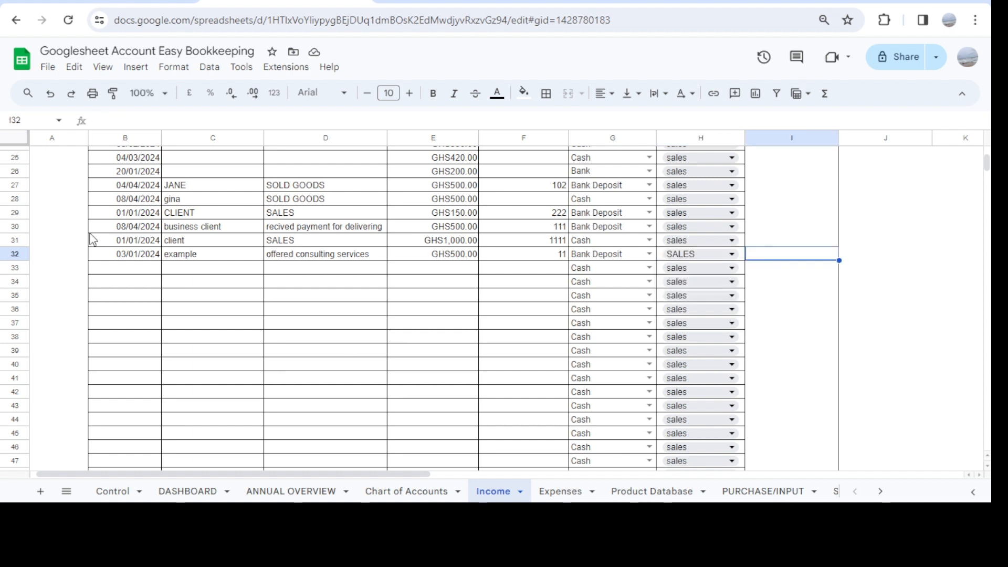
# - Start another income entry in row 33 with the date 05/01/2024 and the customer name "example 2"
pyautogui.doubleClick(116, 268)
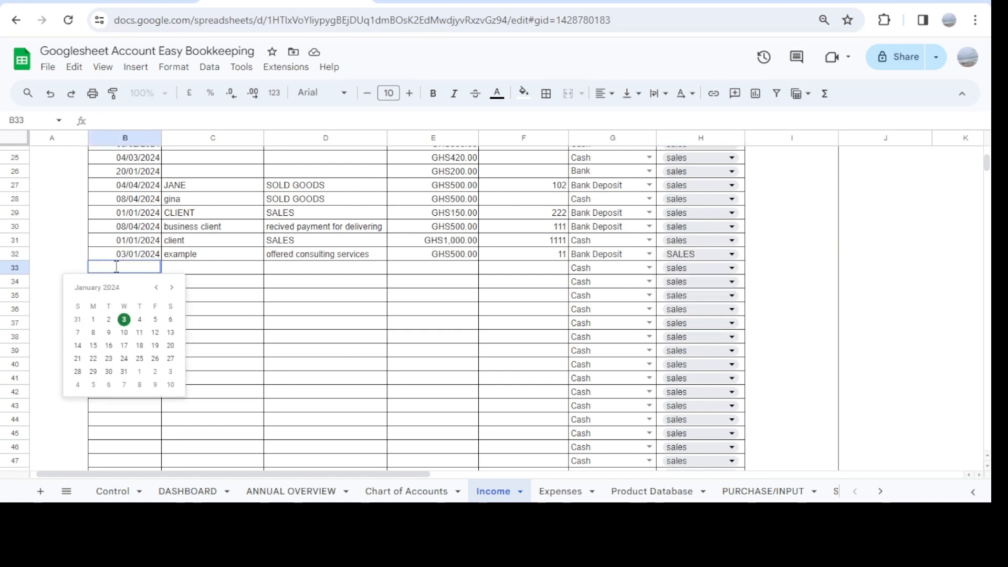
pyautogui.click(156, 320)
pyautogui.click(182, 272)
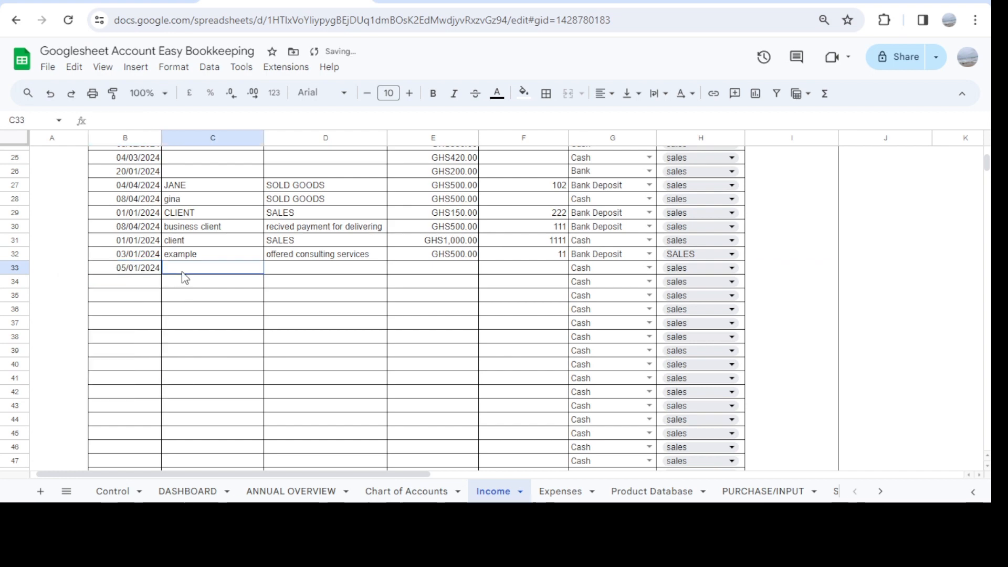
pyautogui.doubleClick(183, 270)
pyautogui.write('exa')
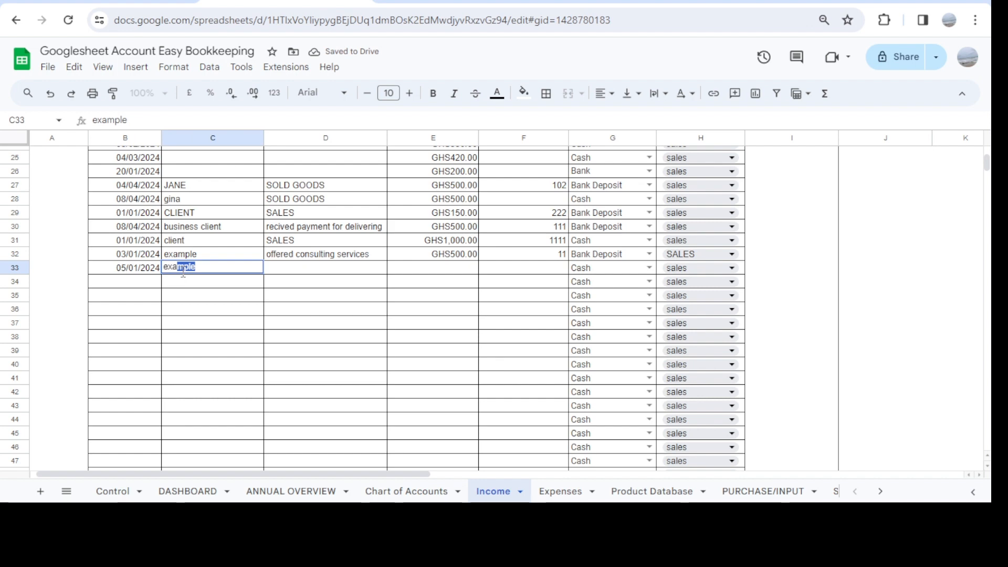
pyautogui.write('mple 2')
pyautogui.press('Return')
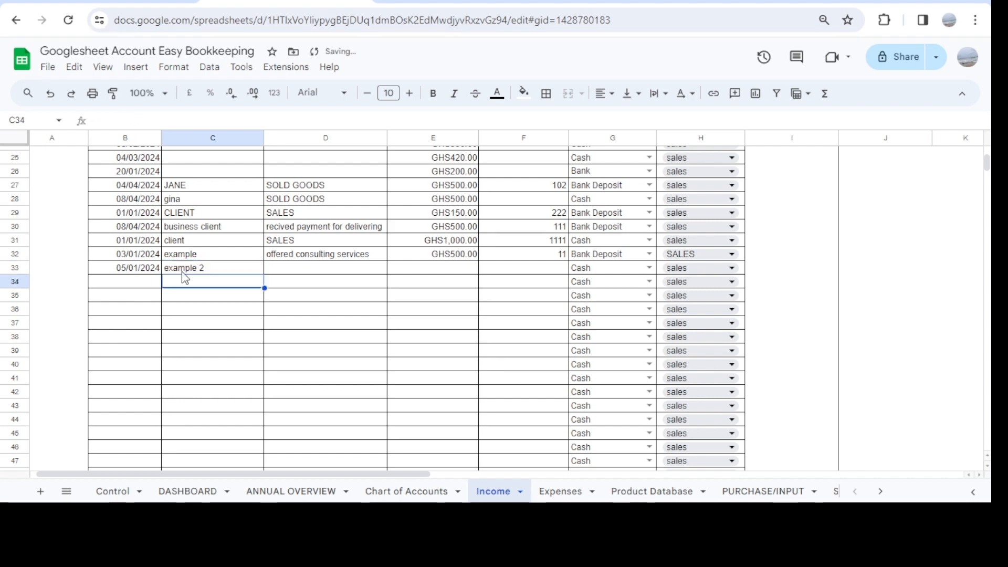
# - Describe the row 33 entry as "sales" and enter 300 as its income amount
pyautogui.doubleClick(289, 271)
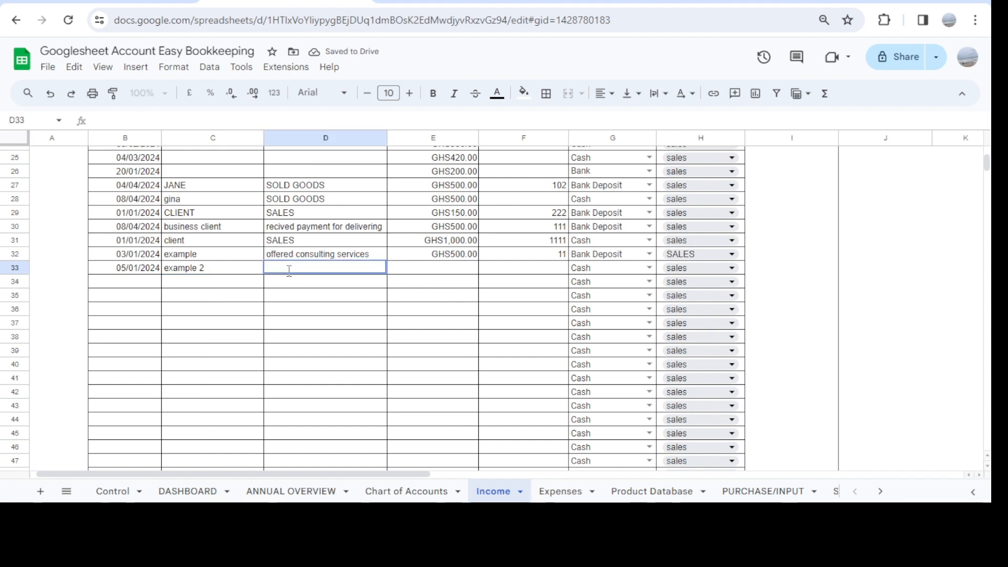
pyautogui.write('sales')
pyautogui.press('Return')
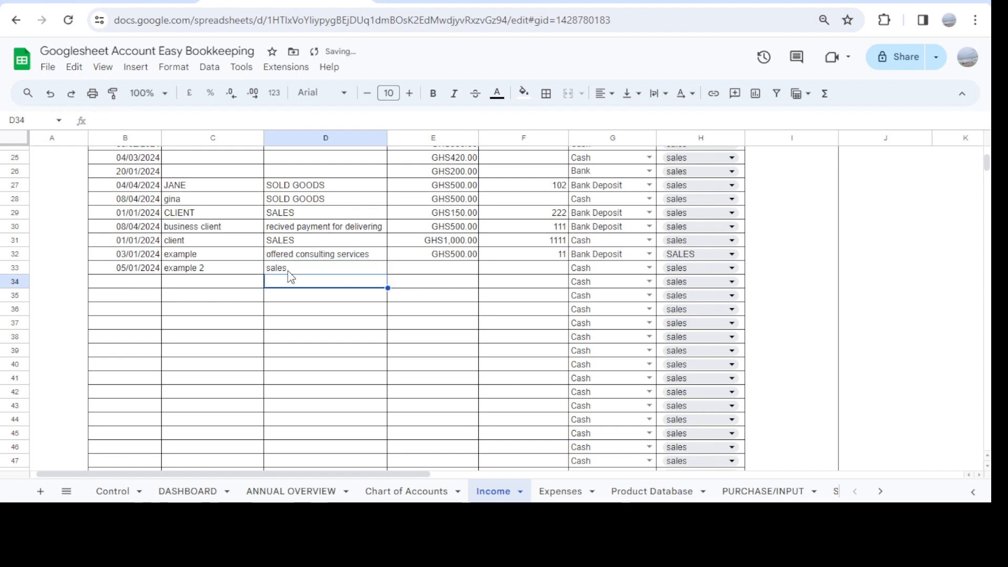
pyautogui.click(446, 273)
pyautogui.write('300')
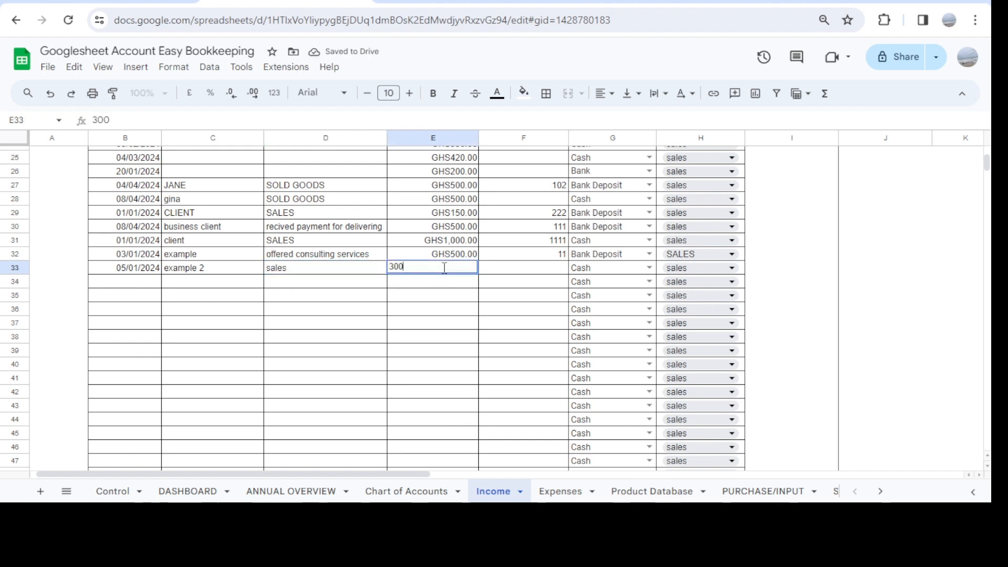
pyautogui.press('Return')
# - Enter 1111 as the transaction ID of the income entry in row 33
pyautogui.click(558, 266)
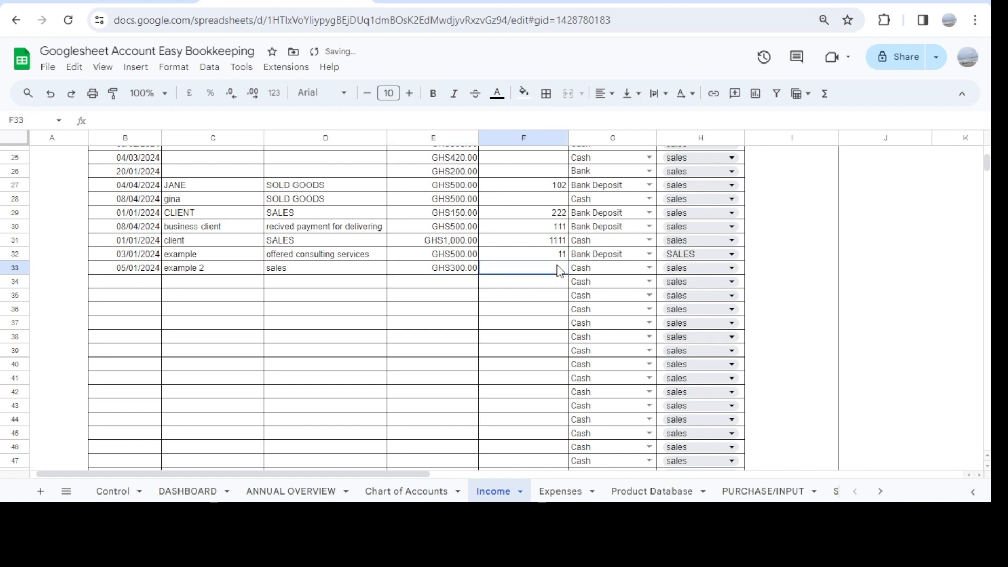
pyautogui.write('1111')
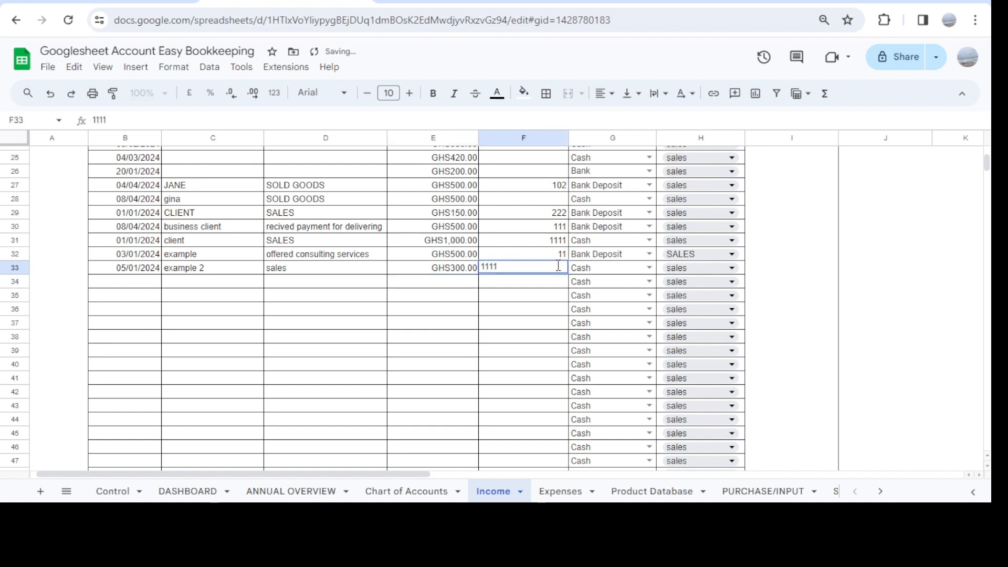
pyautogui.press('Return')
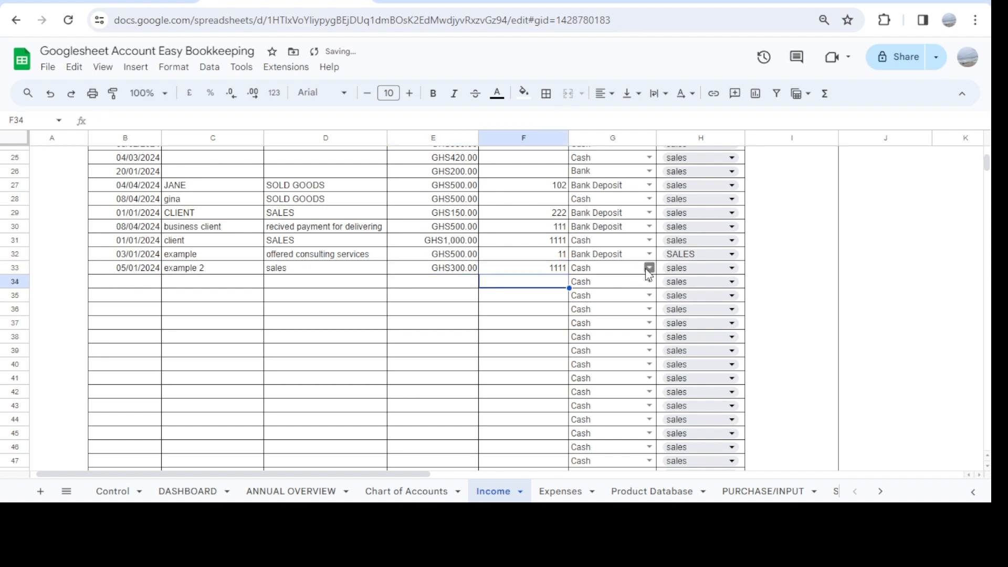
# - Choose Cash as the payment method and SALES as the account type for the row 33 entry
pyautogui.click(650, 268)
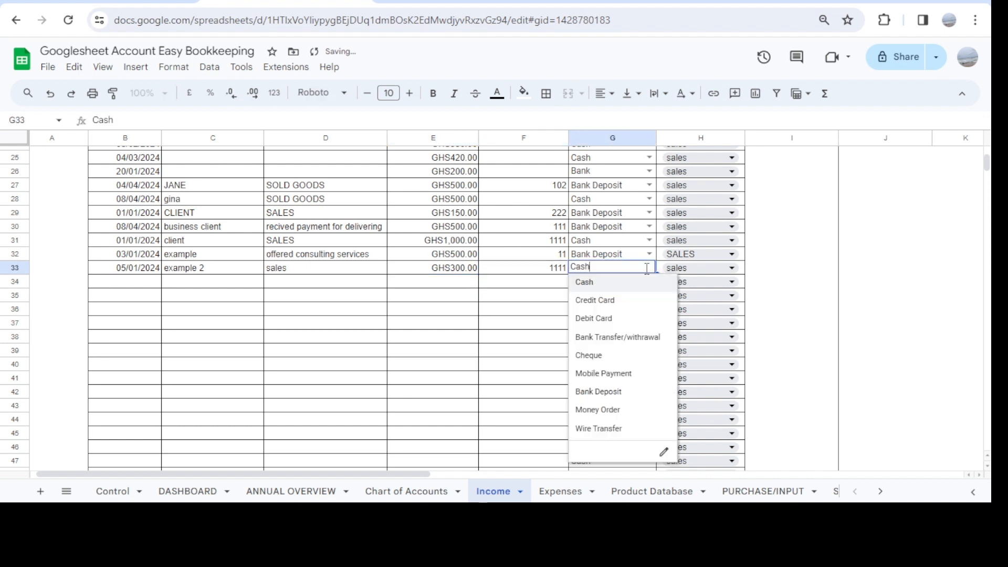
pyautogui.click(593, 284)
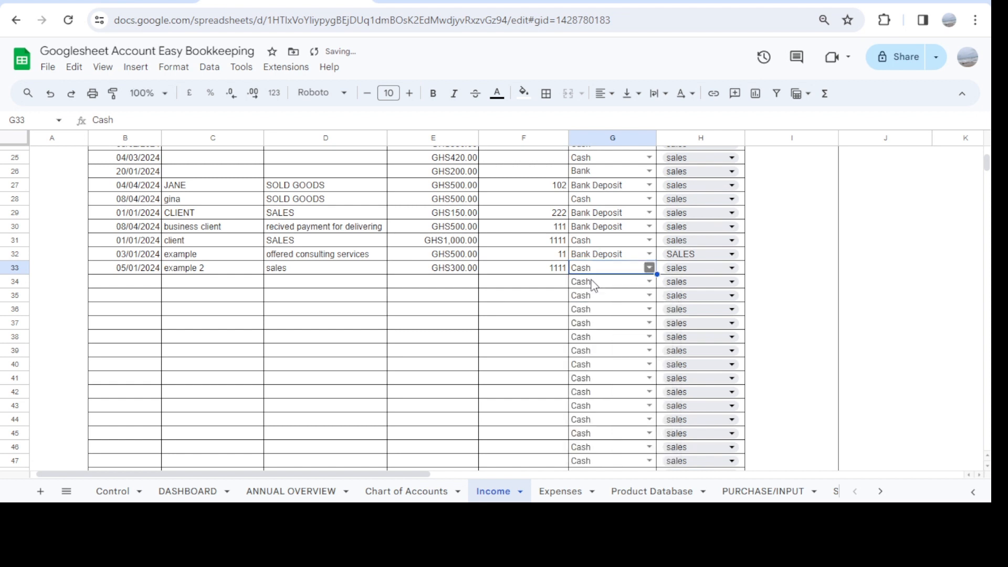
pyautogui.click(727, 269)
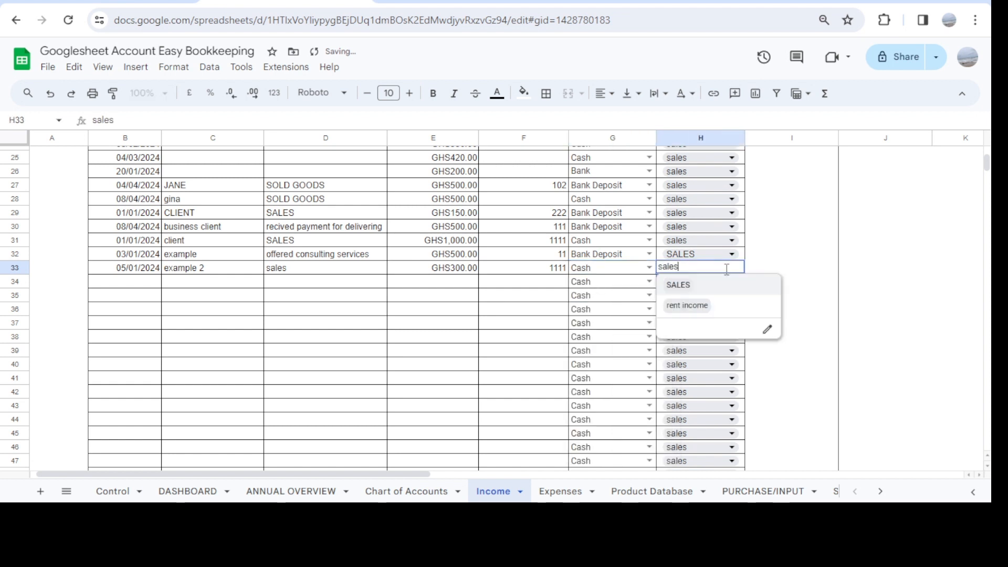
pyautogui.click(681, 284)
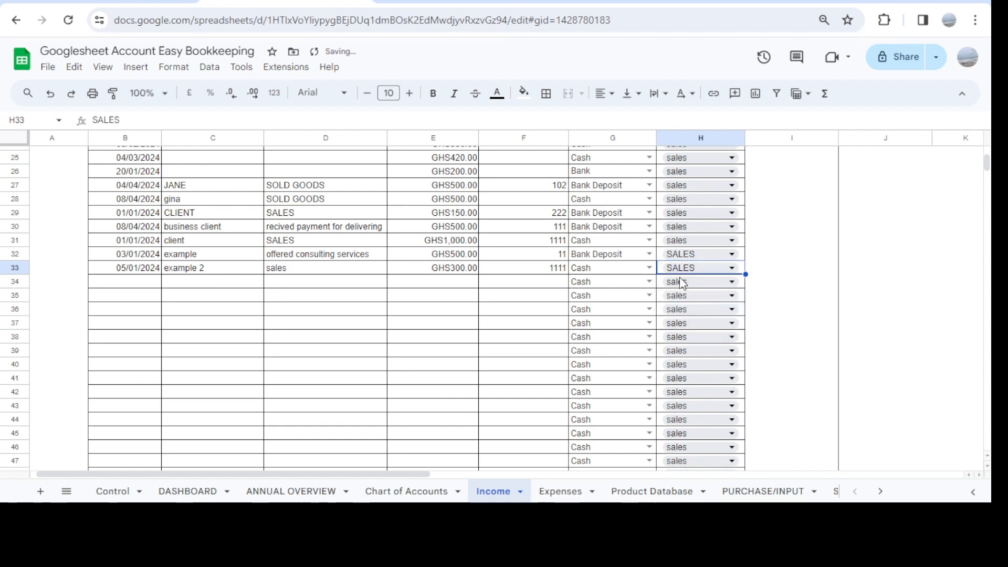
# - Start an income entry in row 34 with the date 13/01/2024 and the customer name "example 3"
pyautogui.doubleClick(122, 281)
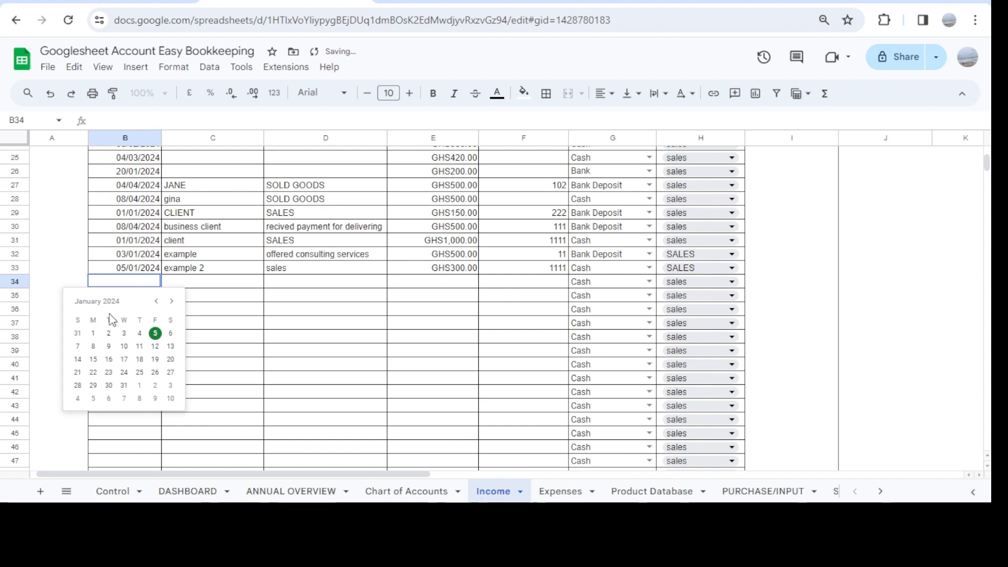
pyautogui.click(170, 347)
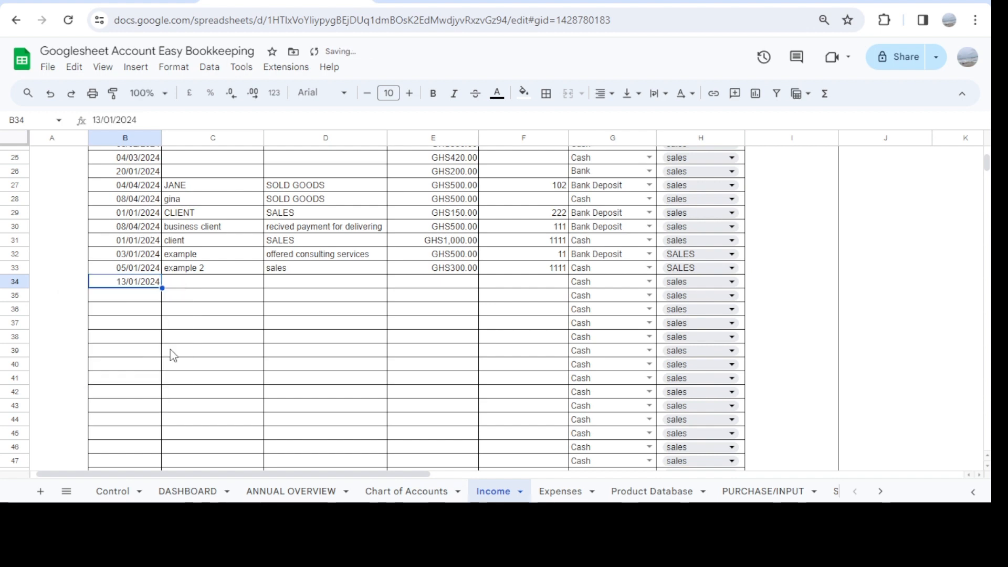
pyautogui.click(192, 287)
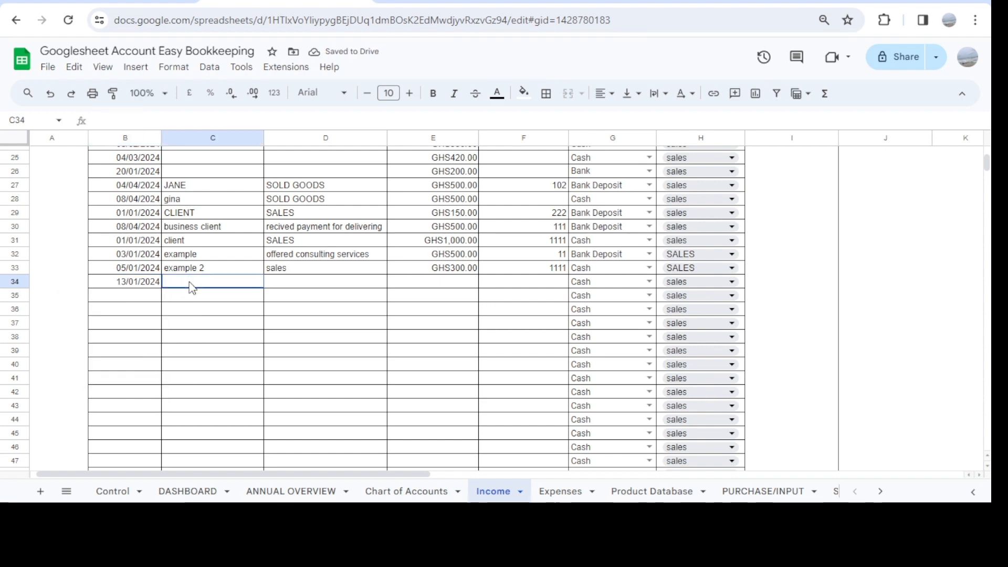
pyautogui.write('exam')
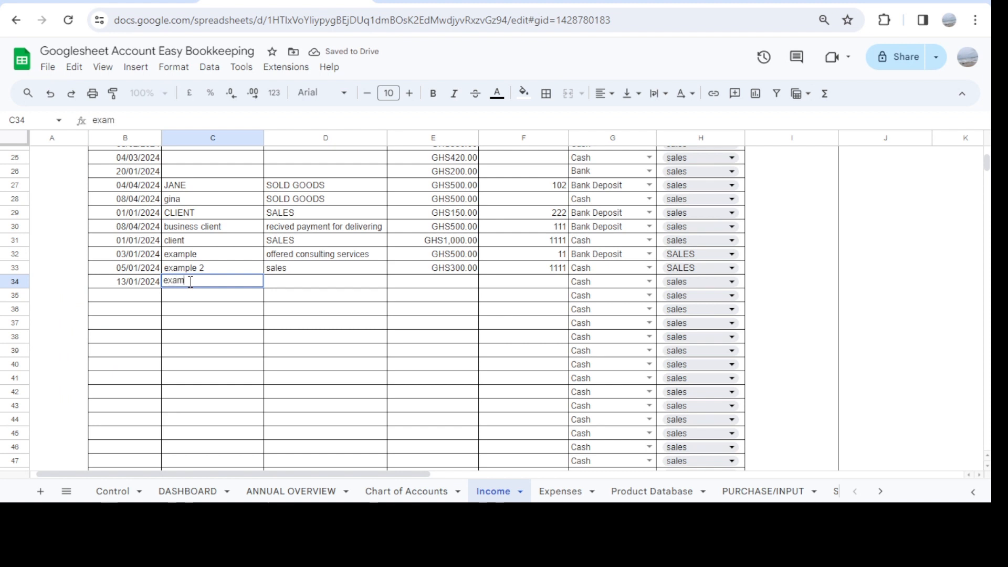
pyautogui.write('ple 3')
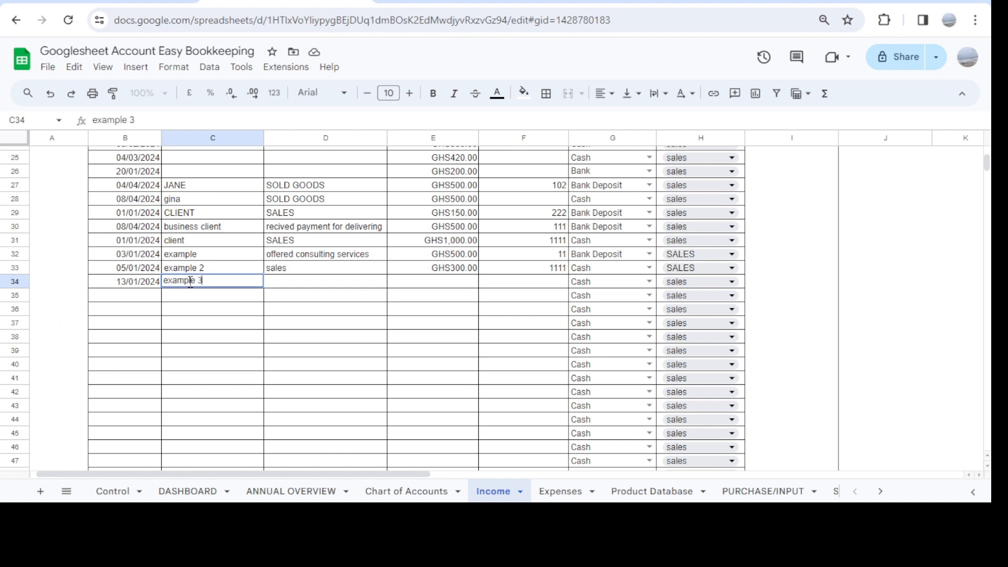
pyautogui.press('Return')
# - Describe the row 34 entry as "sales" and enter 1000 as its income amount
pyautogui.click(289, 285)
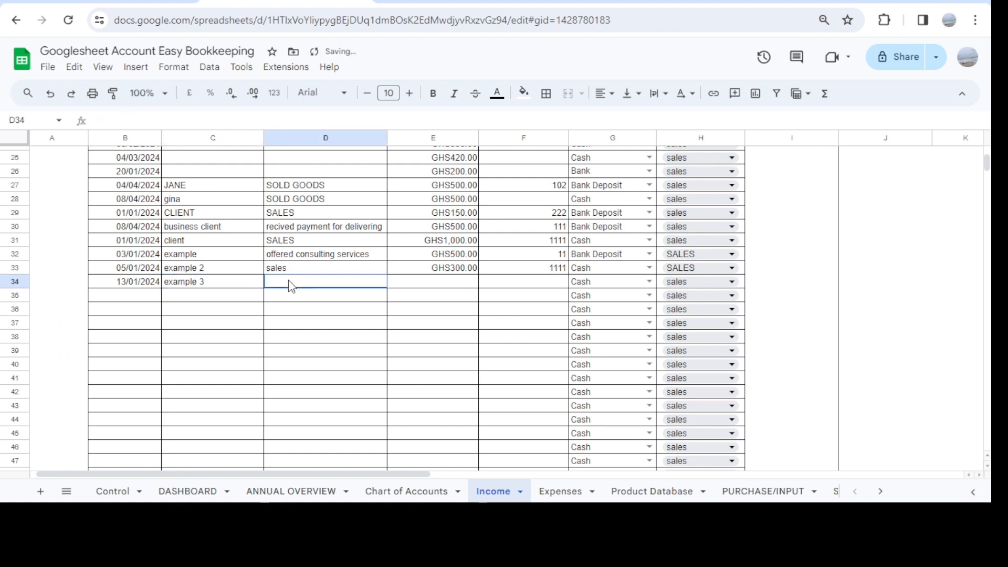
pyautogui.write('sa')
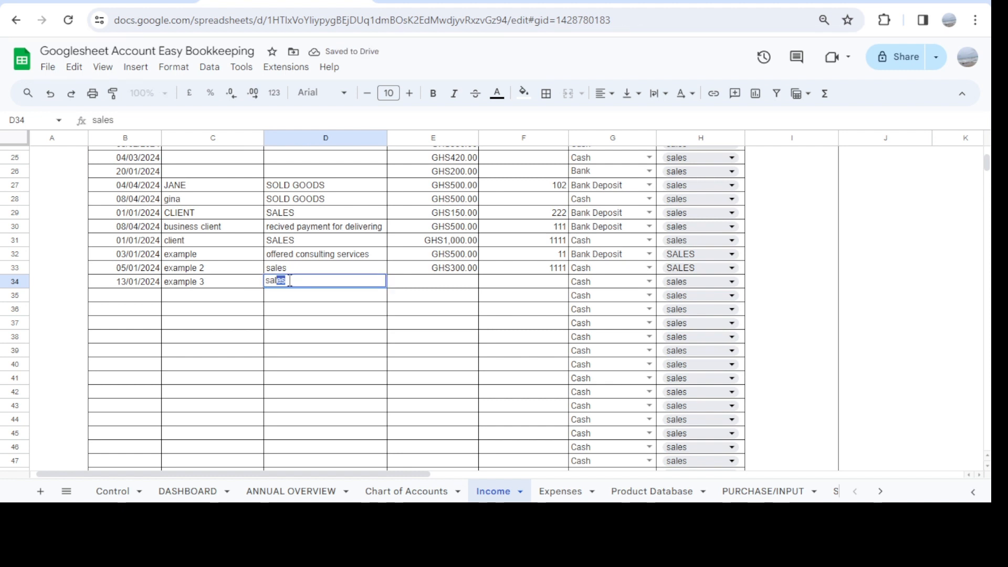
pyautogui.write('les')
pyautogui.press('Return')
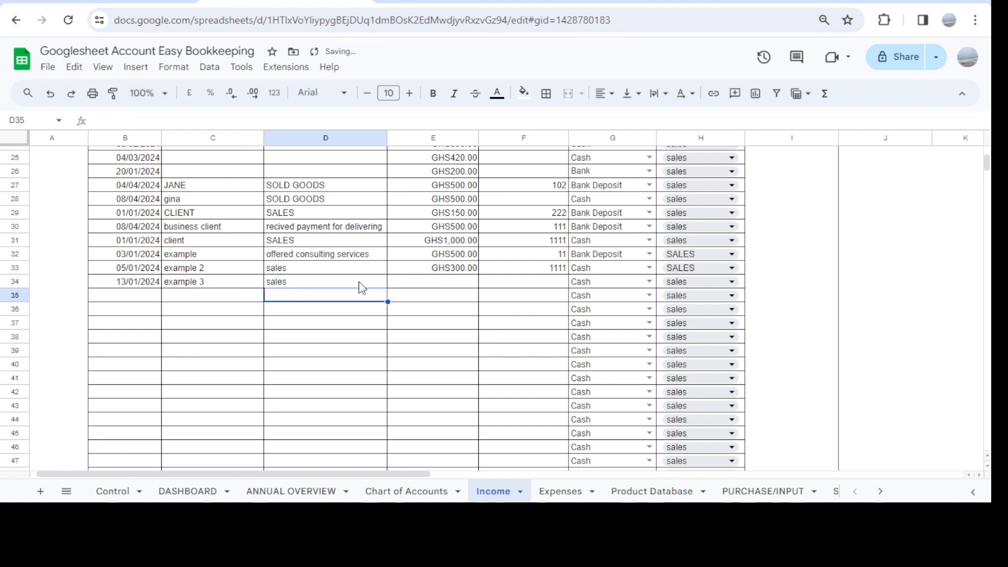
pyautogui.click(425, 284)
pyautogui.write('1,000')
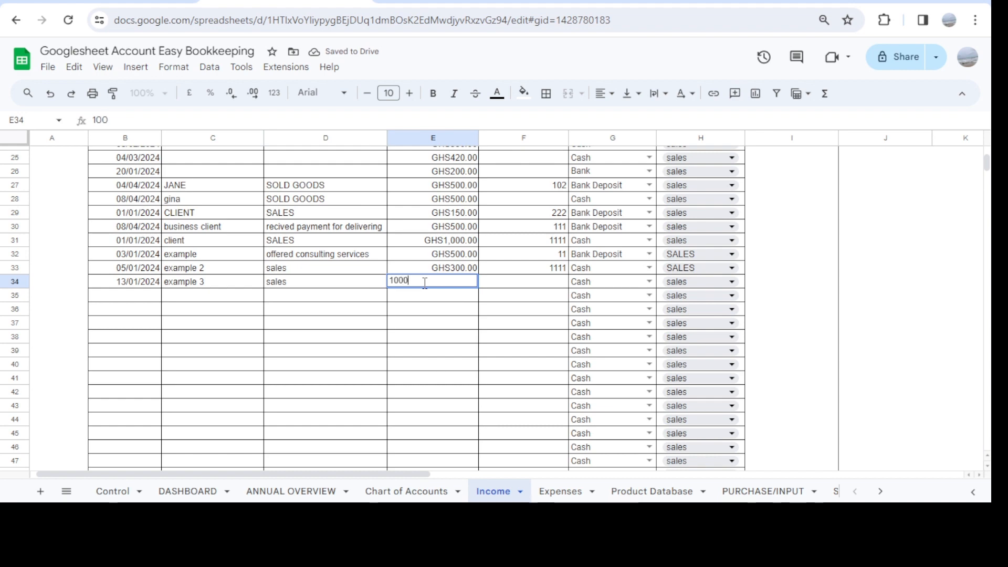
pyautogui.press('Return')
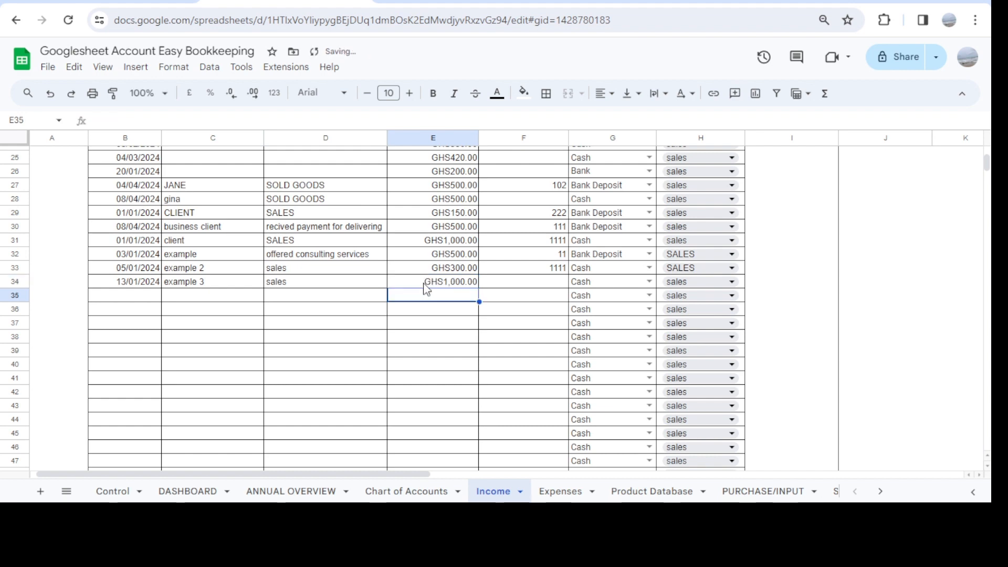
# - Enter 2222 as the transaction ID of the income entry in row 34
pyautogui.click(566, 282)
pyautogui.write('2222')
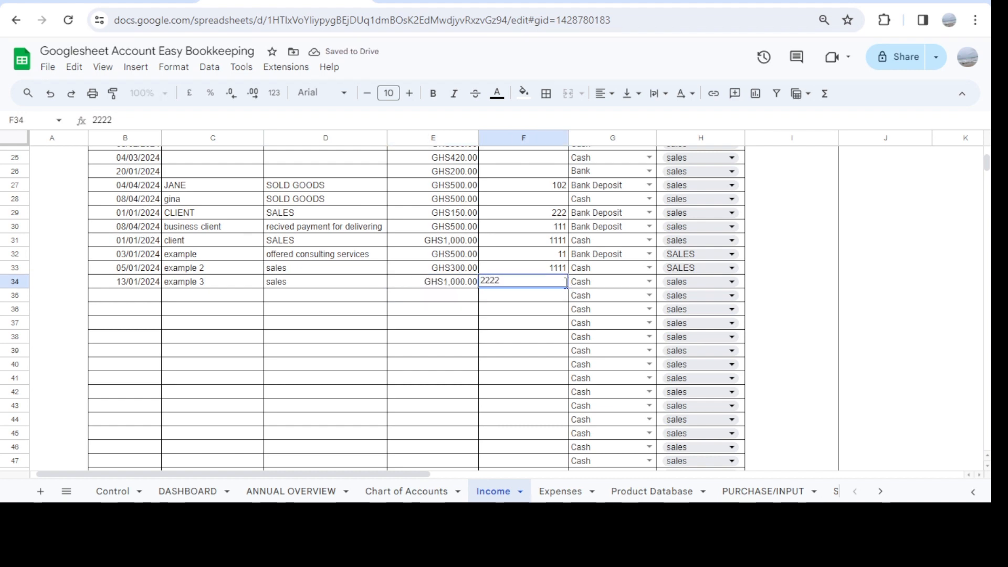
pyautogui.press('Return')
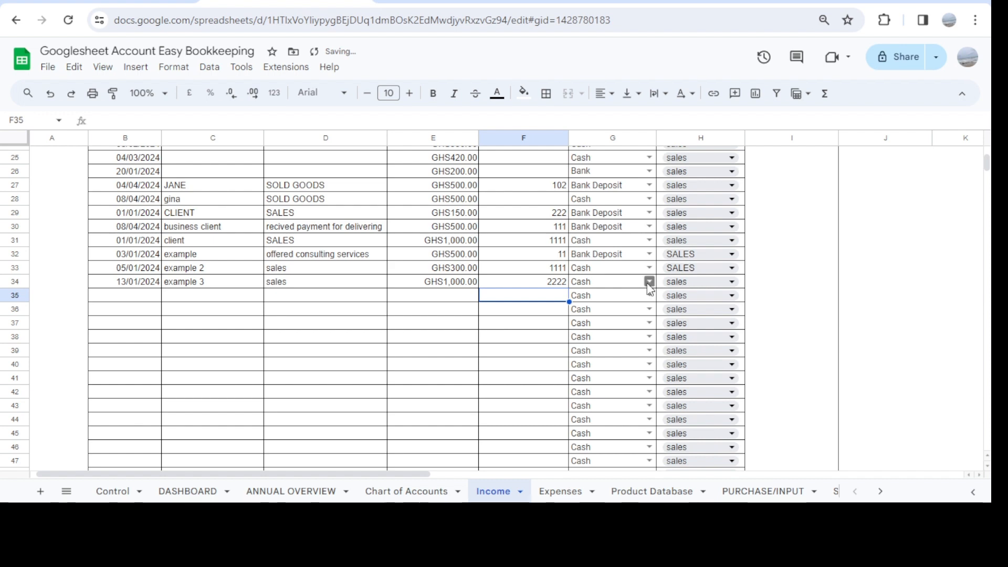
# - Choose Cash as the payment method and SALES as the account type for the row 34 entry
pyautogui.click(650, 282)
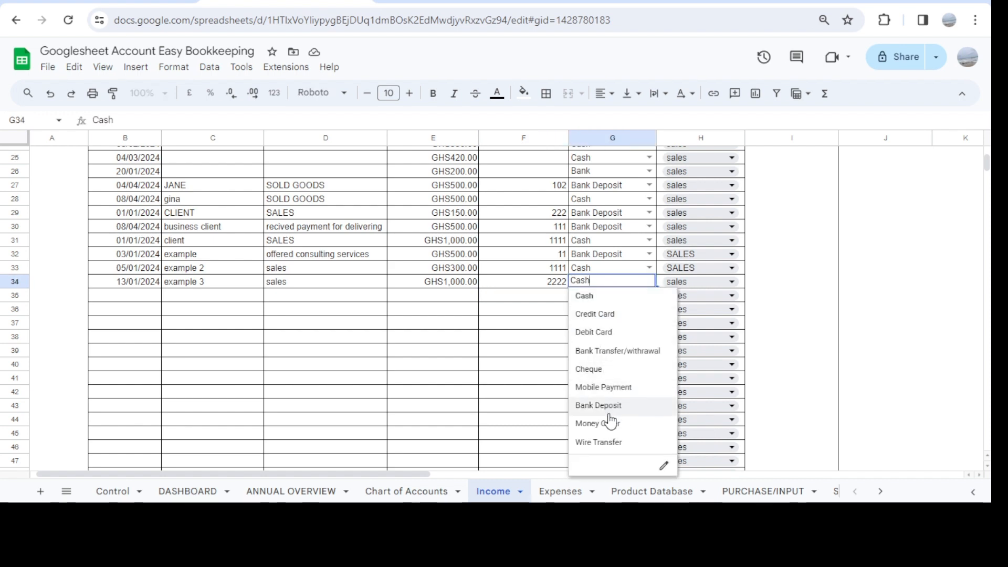
pyautogui.click(595, 297)
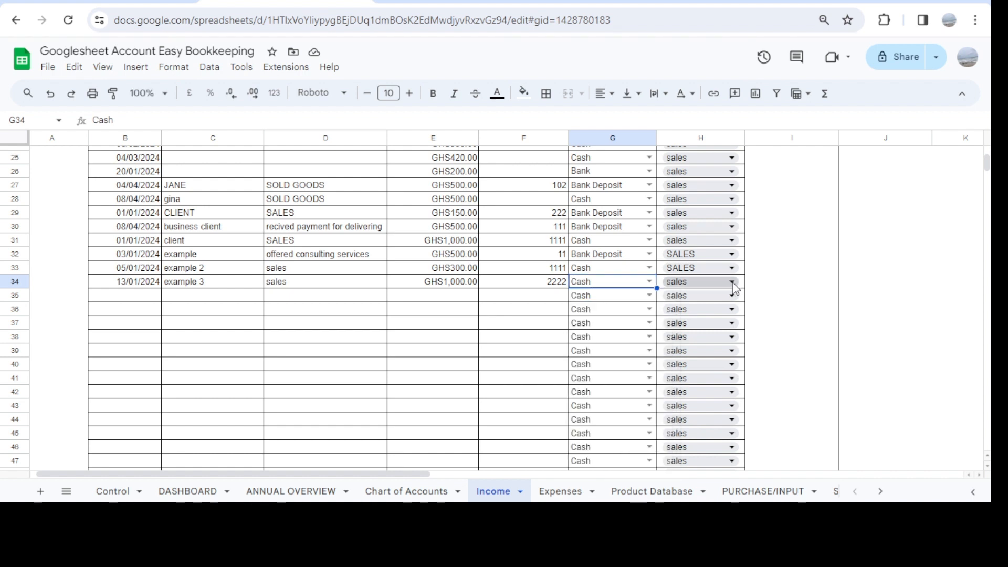
pyautogui.click(732, 282)
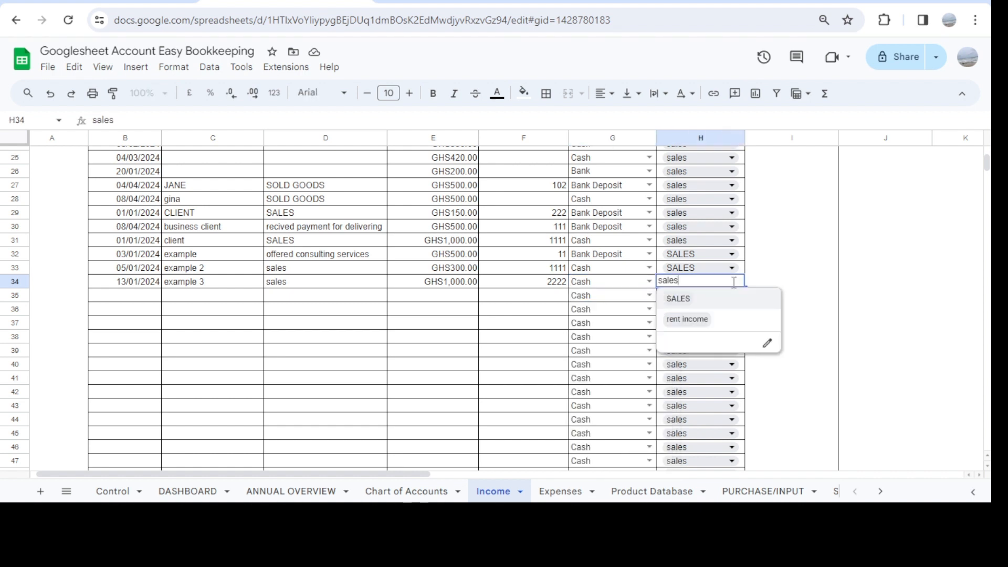
pyautogui.click(678, 304)
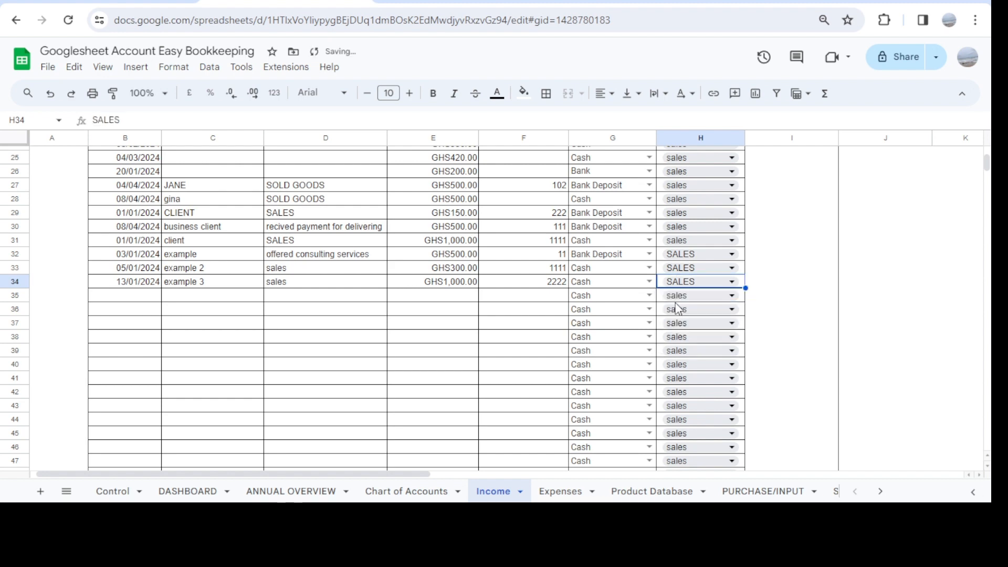
# - Review the recorded transactions in the income log together with the monthly income totals and the Total Income figure
pyautogui.scroll(3, 677, 309)
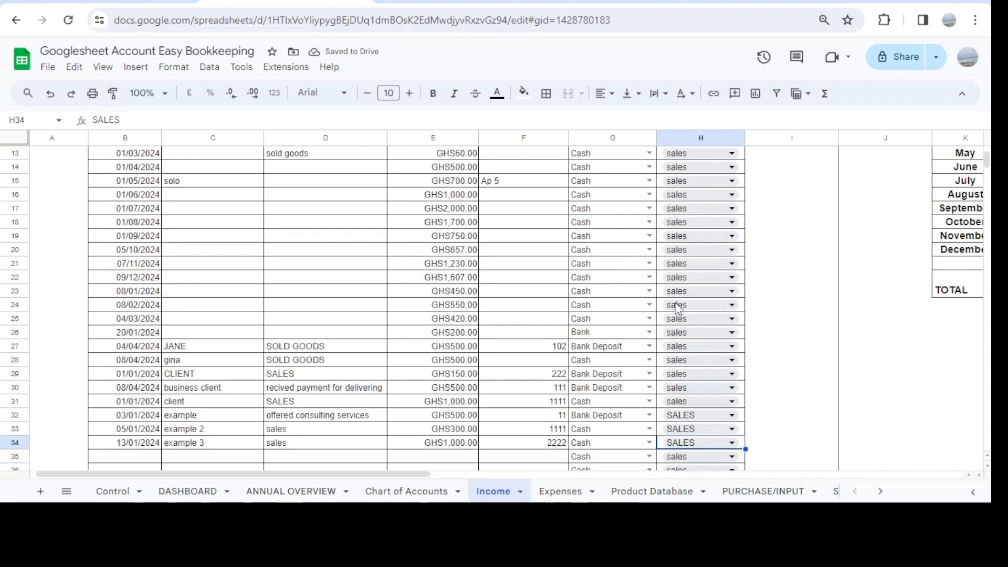
pyautogui.scroll(-2, 677, 309)
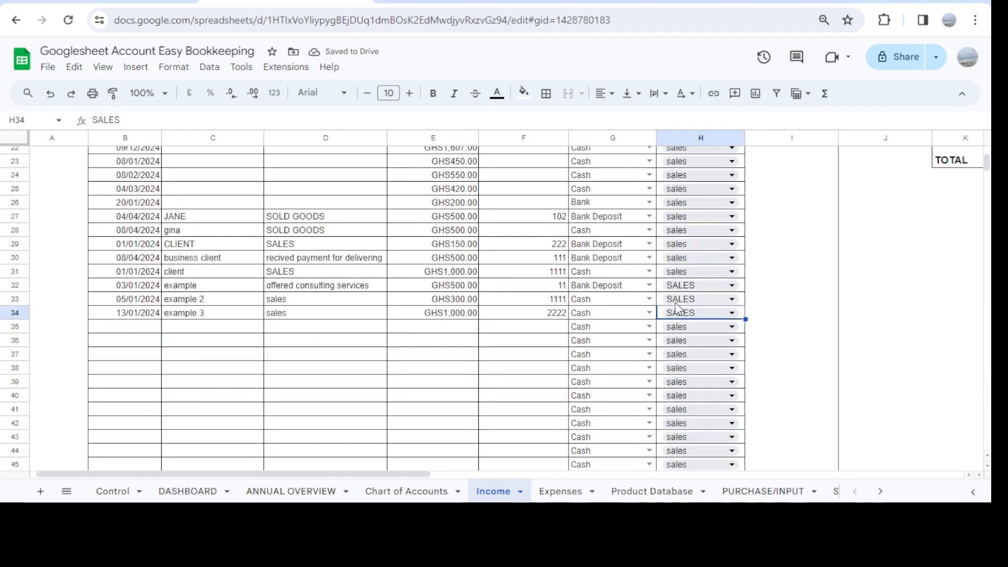
pyautogui.hscroll(3, 753, 322)
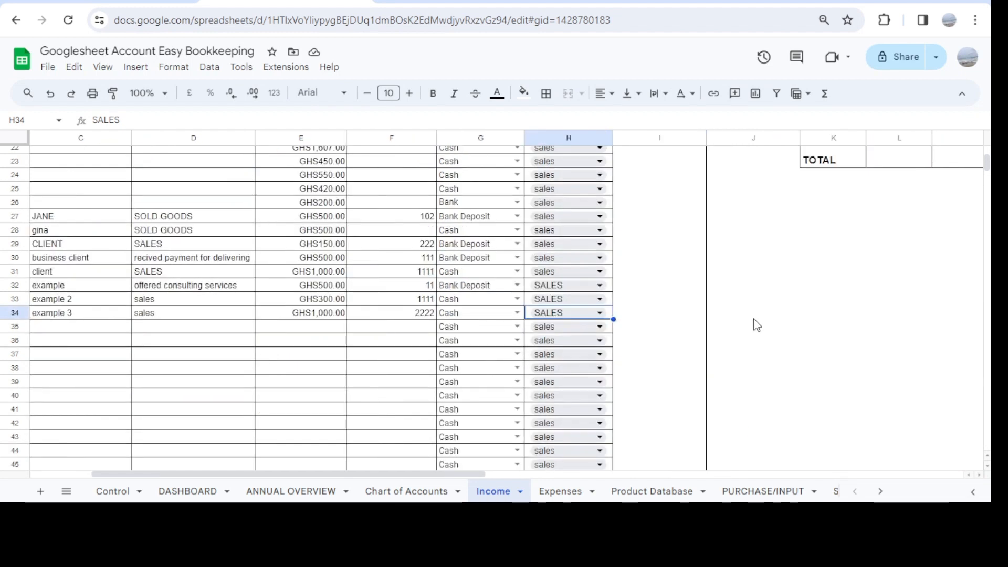
pyautogui.hscroll(-2, 381, 323)
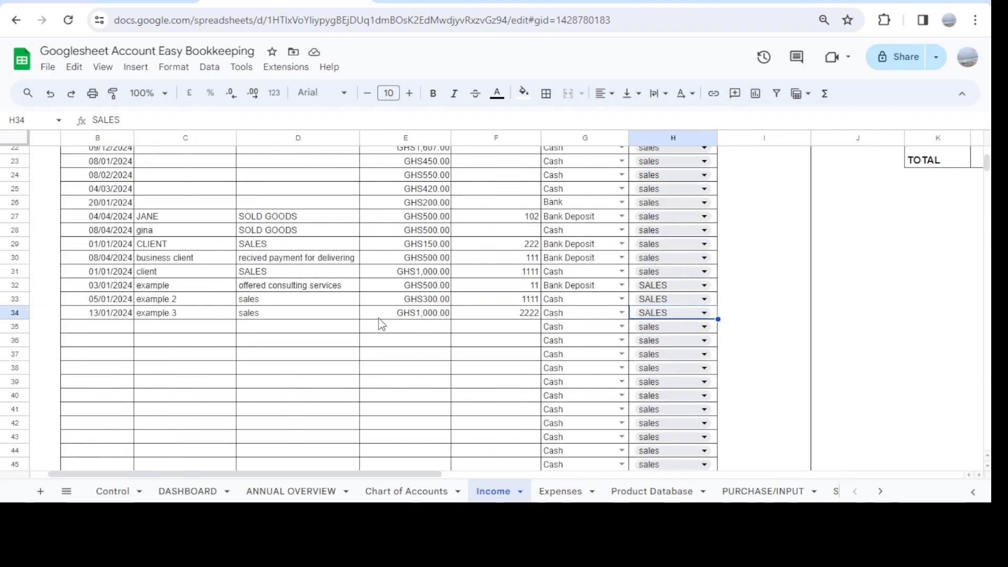
pyautogui.hscroll(-1, 382, 324)
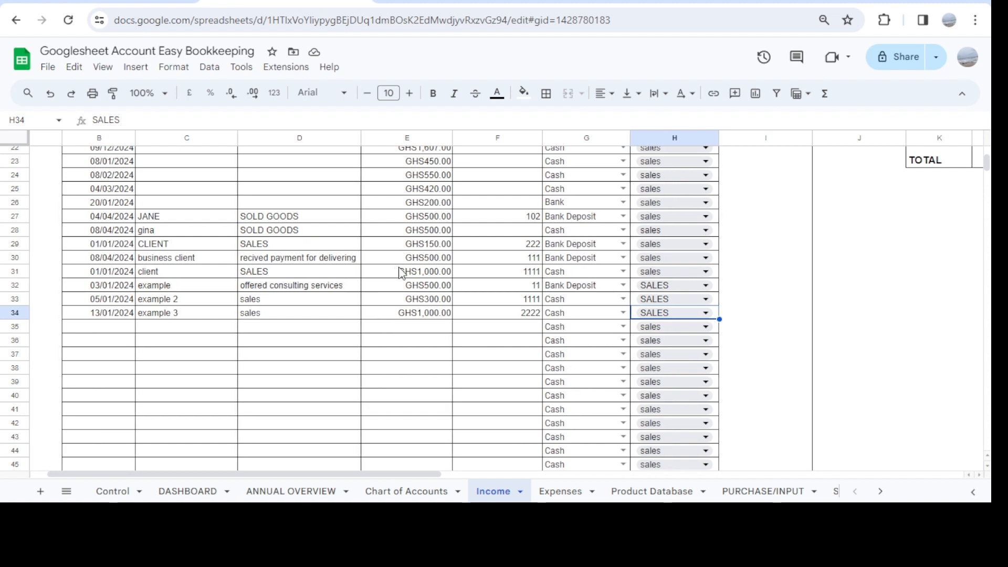
pyautogui.hscroll(3, 814, 265)
pyautogui.scroll(5, 814, 265)
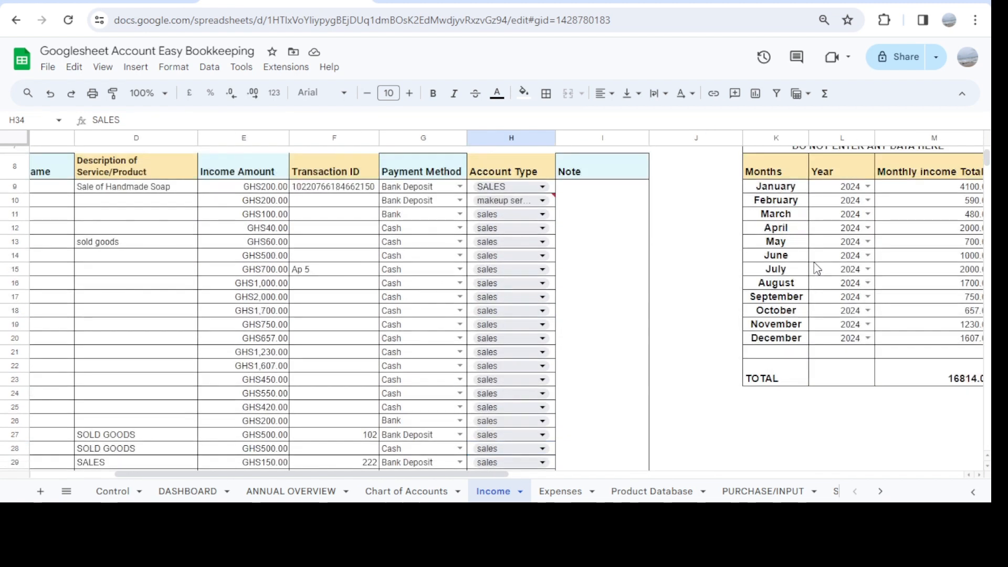
pyautogui.hscroll(3, 818, 269)
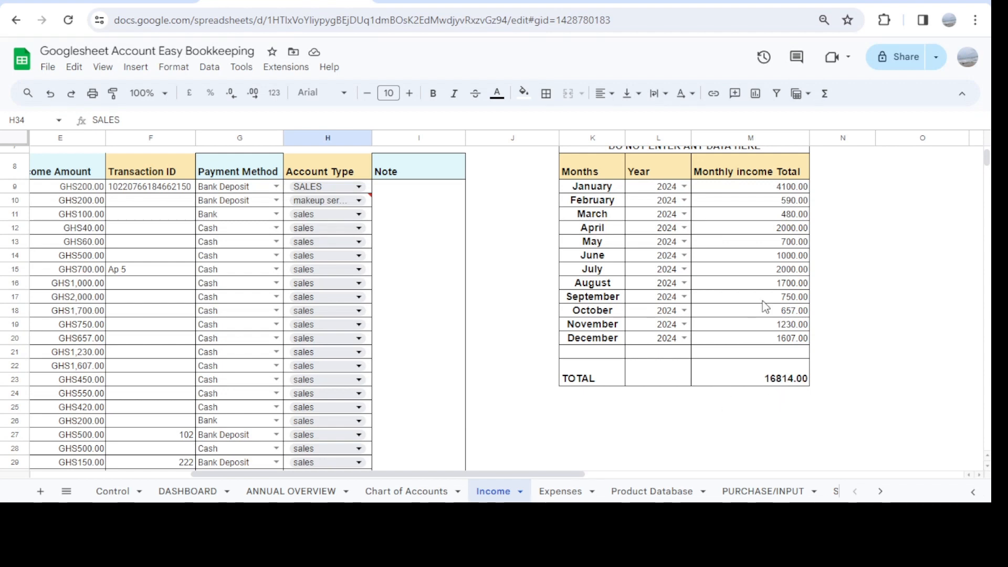
pyautogui.hscroll(-5, 525, 401)
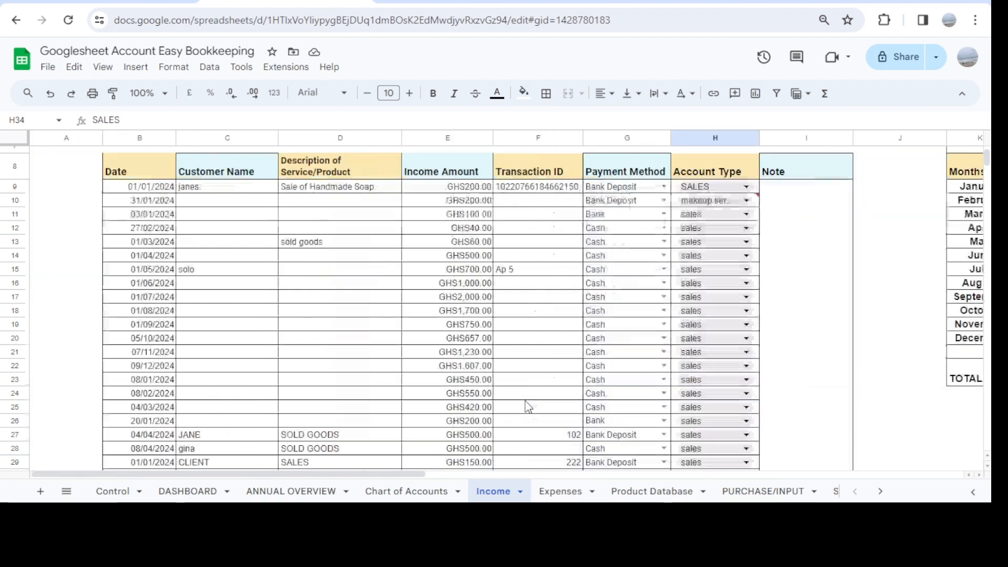
pyautogui.scroll(-6, 527, 404)
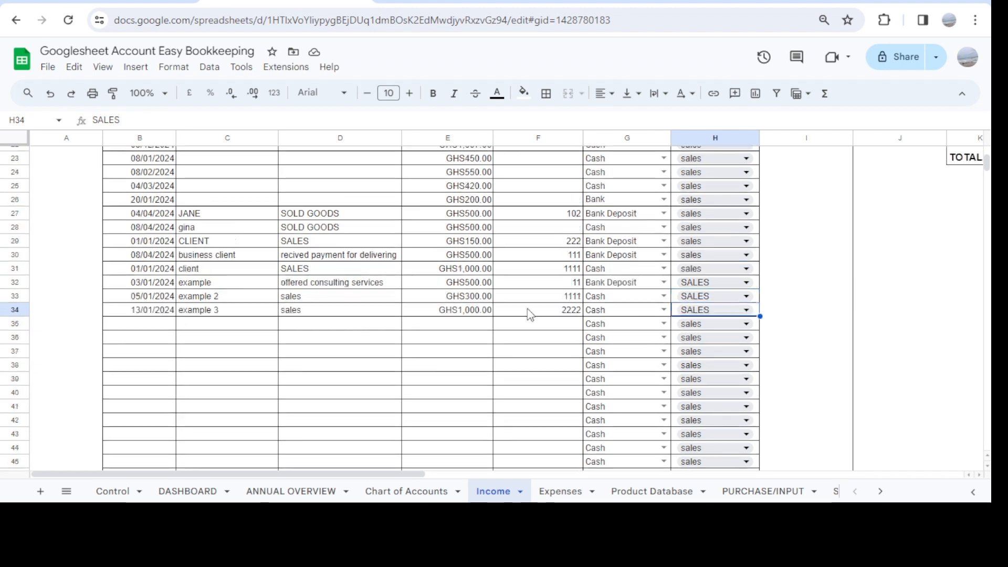
pyautogui.scroll(1, 578, 316)
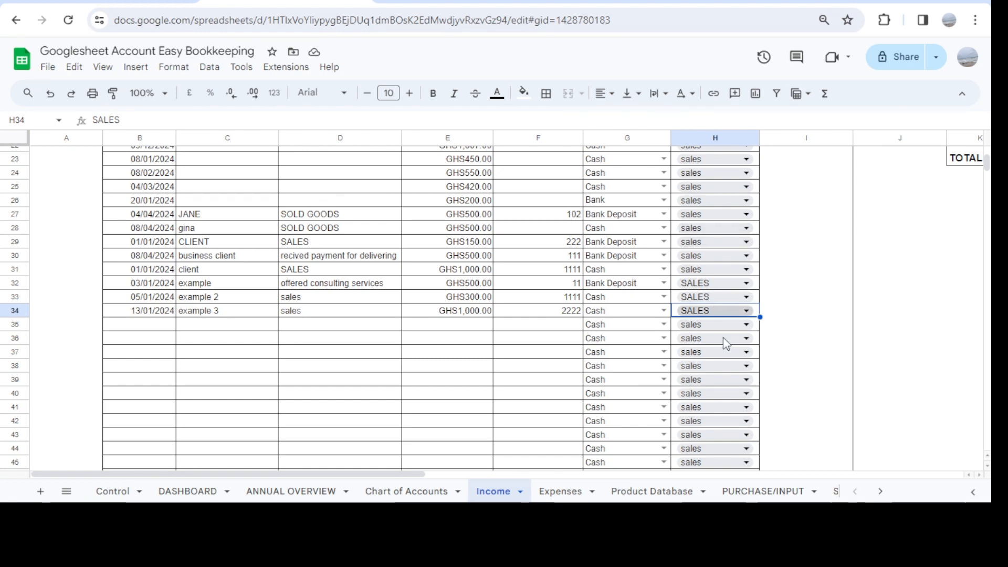
pyautogui.scroll(6, 727, 295)
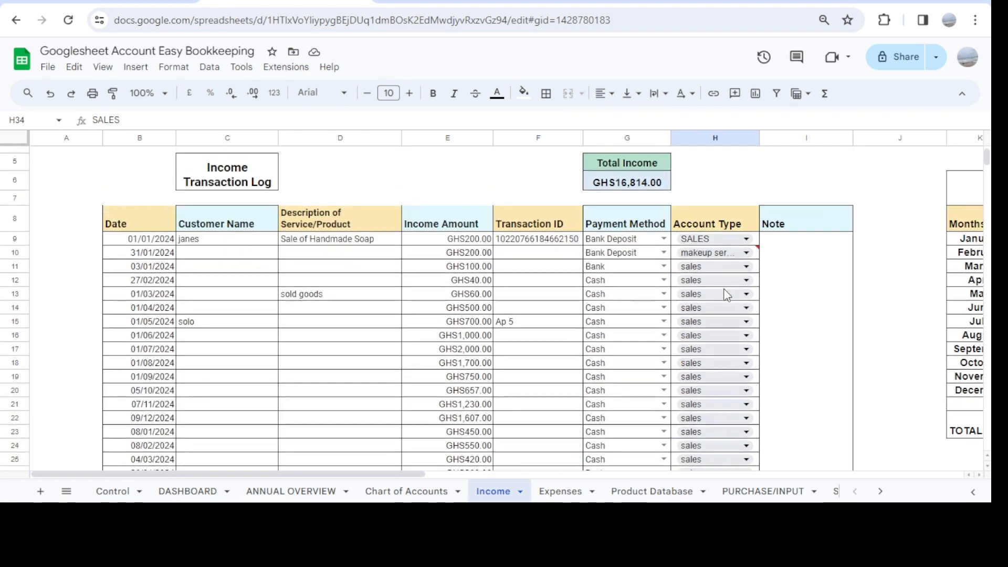
pyautogui.scroll(-5, 727, 295)
pyautogui.scroll(-3, 743, 292)
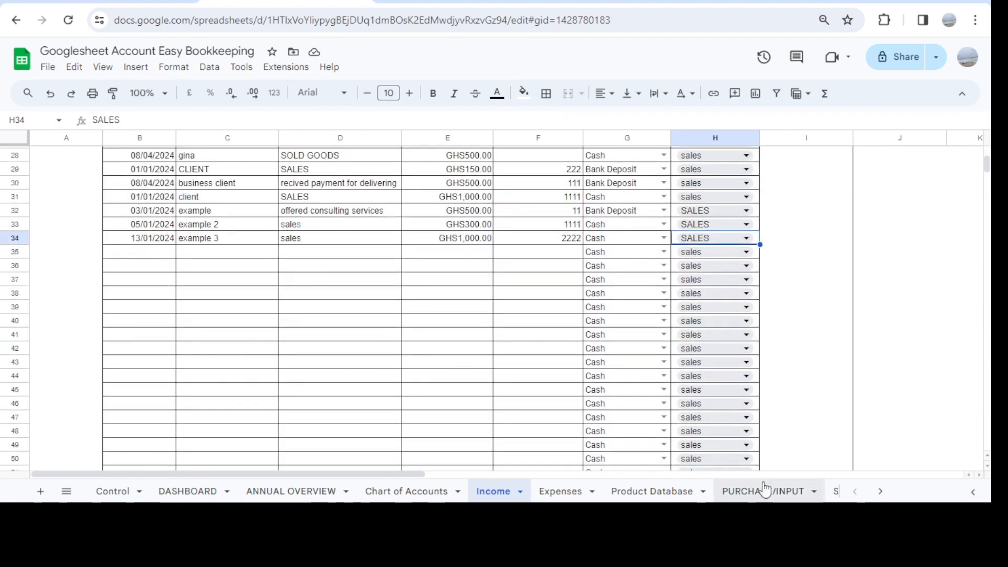
# - Open the Bank sheet and examine its opening and closing balances and the bank deposits and withdrawals tables
pyautogui.scroll(-5, 771, 496)
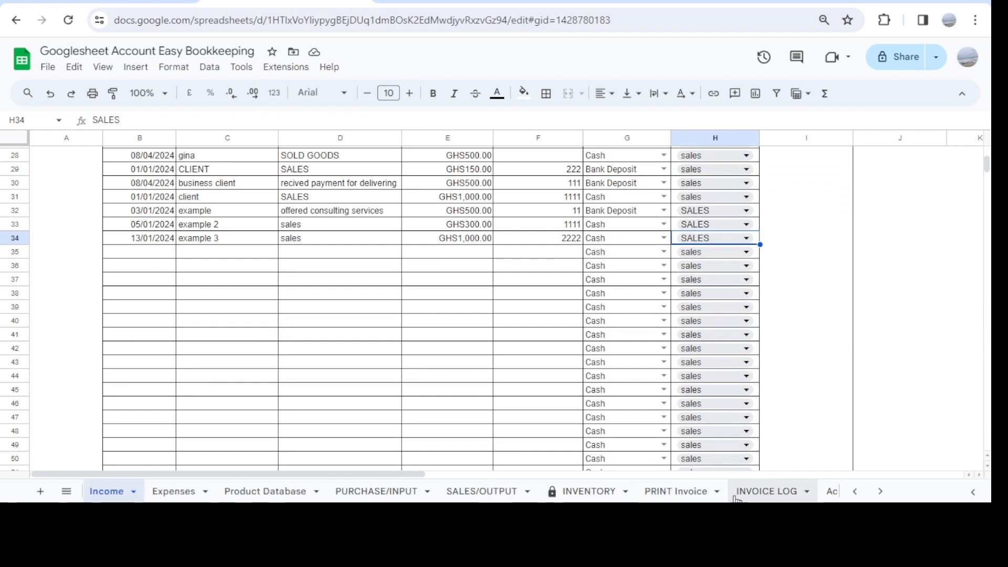
pyautogui.scroll(-5, 721, 499)
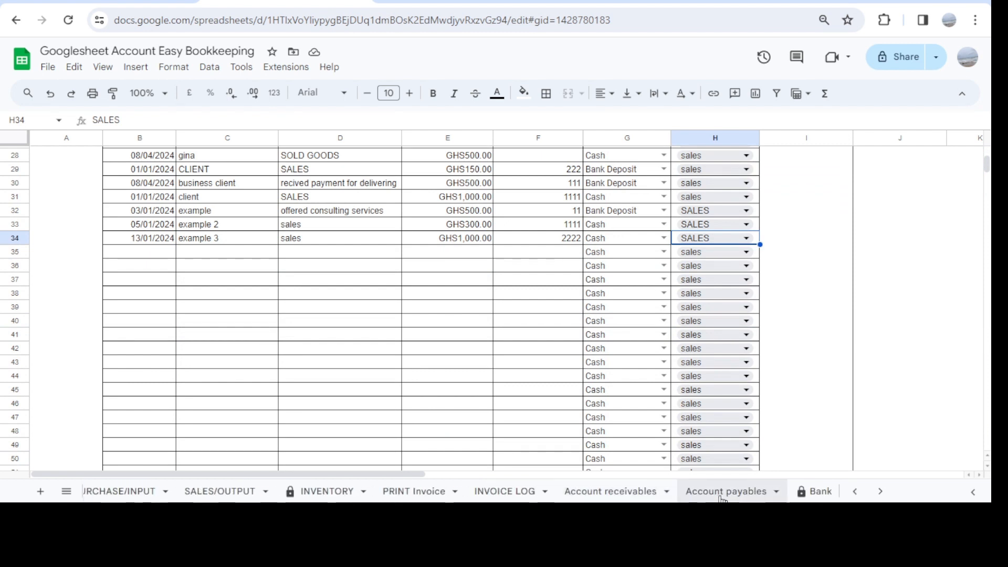
pyautogui.scroll(-3, 721, 498)
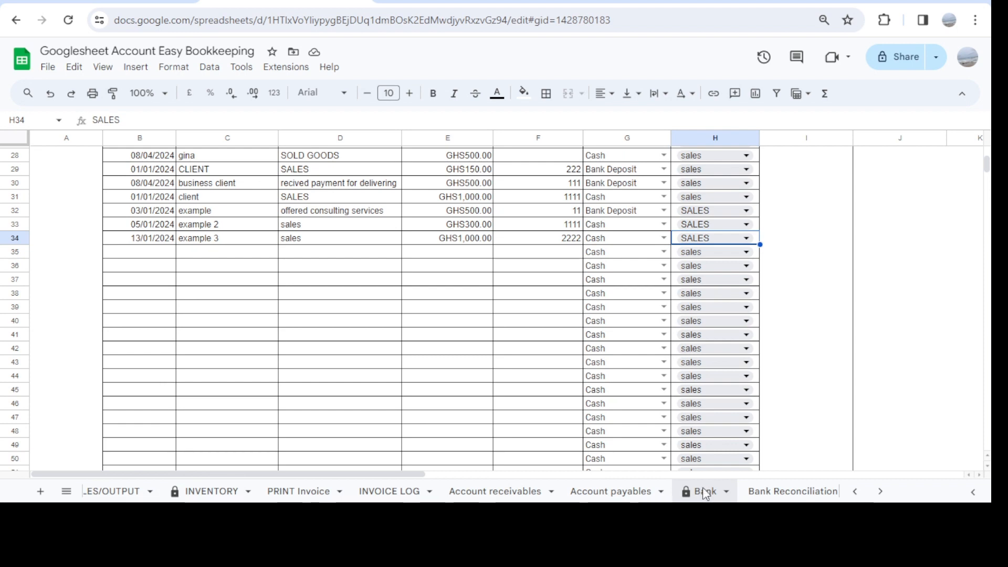
pyautogui.click(704, 493)
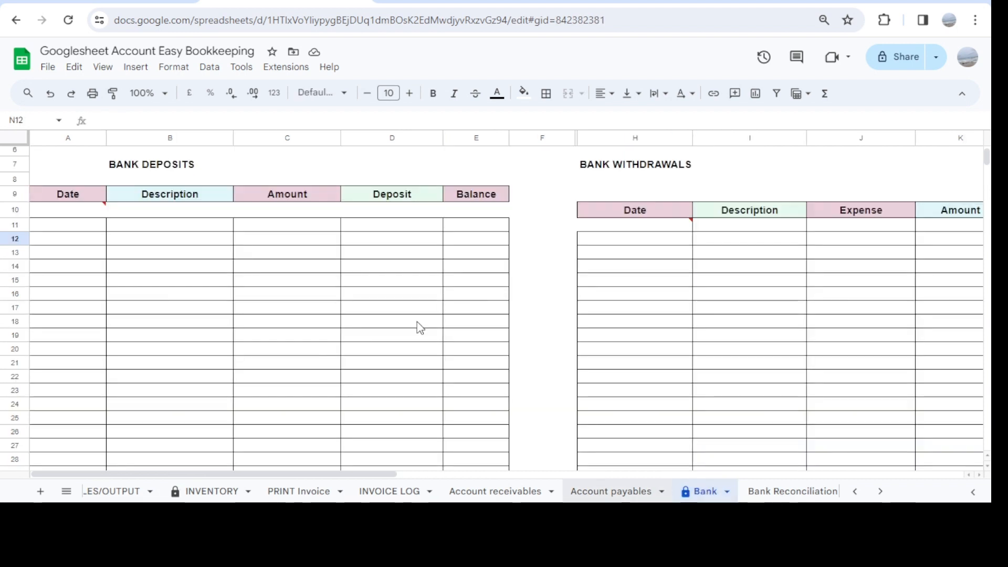
pyautogui.scroll(2, 420, 328)
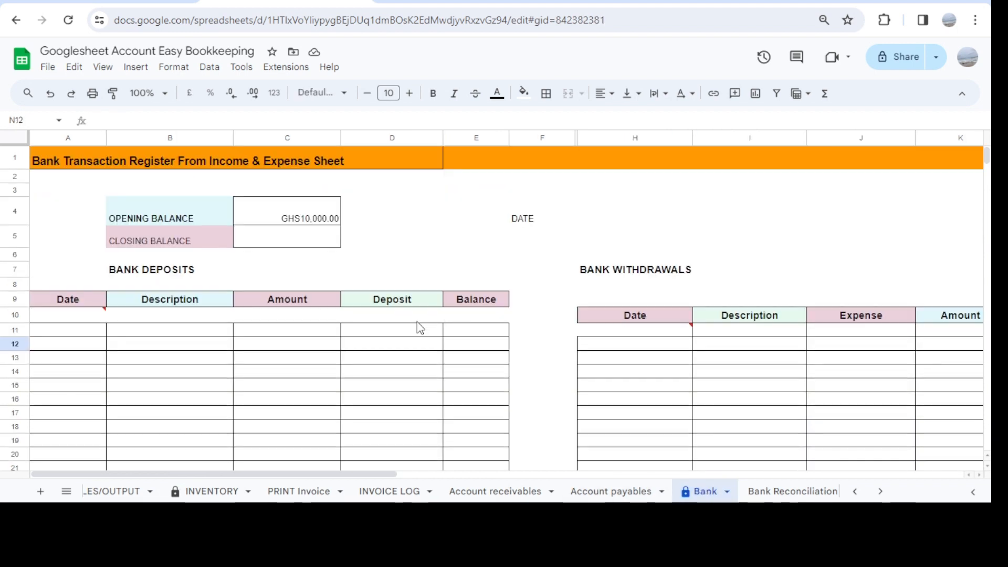
pyautogui.scroll(-1, 420, 328)
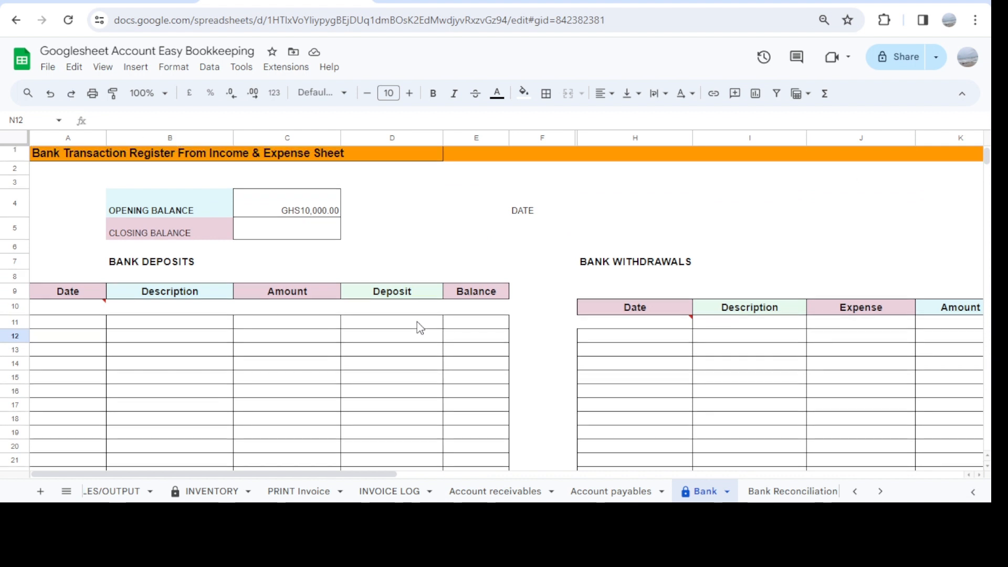
pyautogui.scroll(-3, 420, 328)
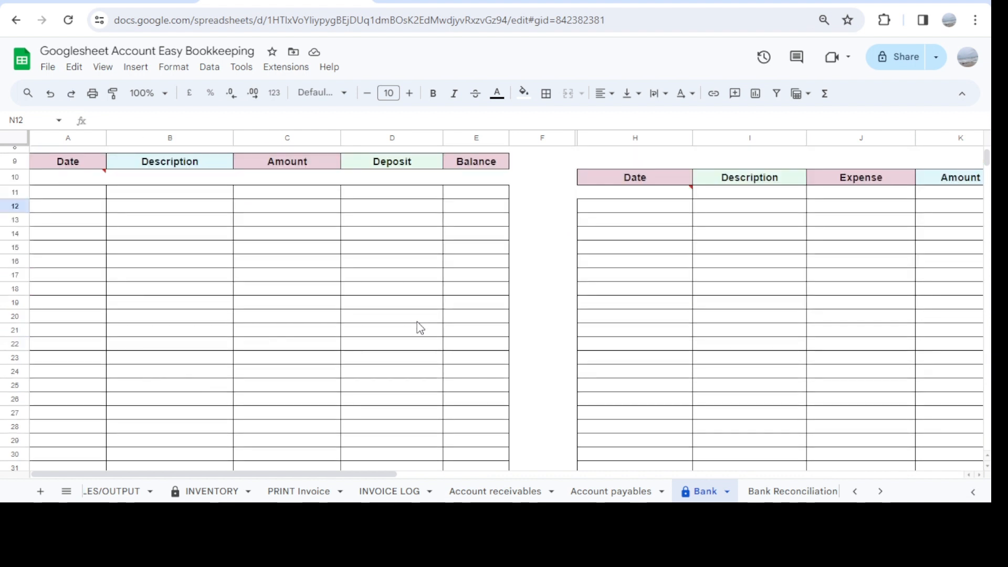
# - Return to the Income sheet and review the Income Transaction Log from its header and Total Income down to the latest entries
pyautogui.scroll(3, 420, 328)
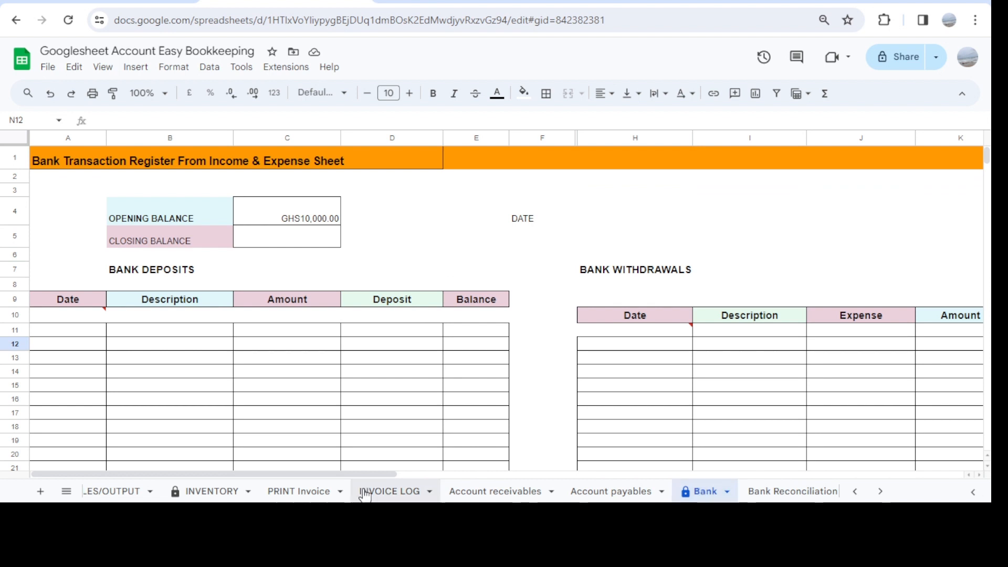
pyautogui.click(122, 493)
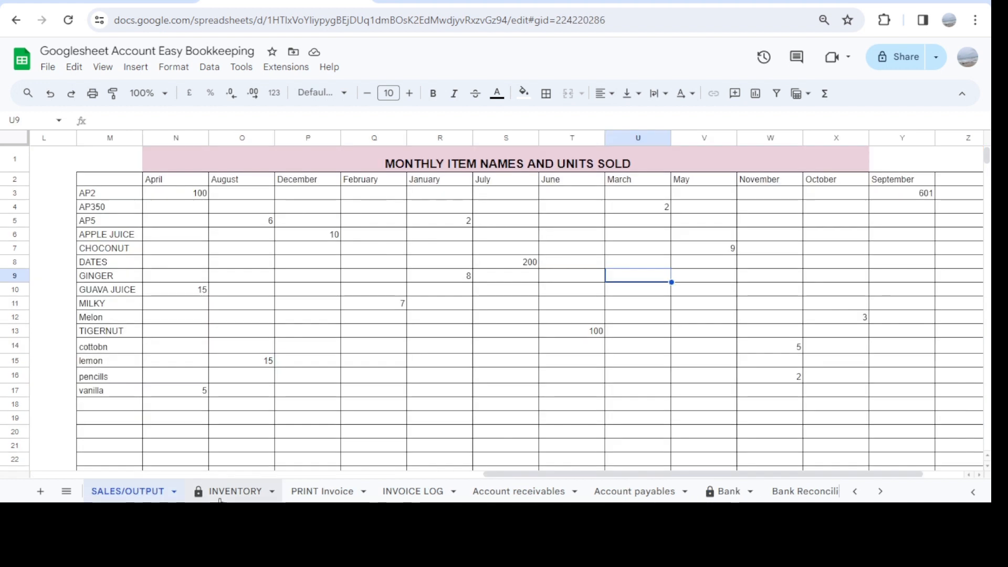
pyautogui.scroll(5, 207, 496)
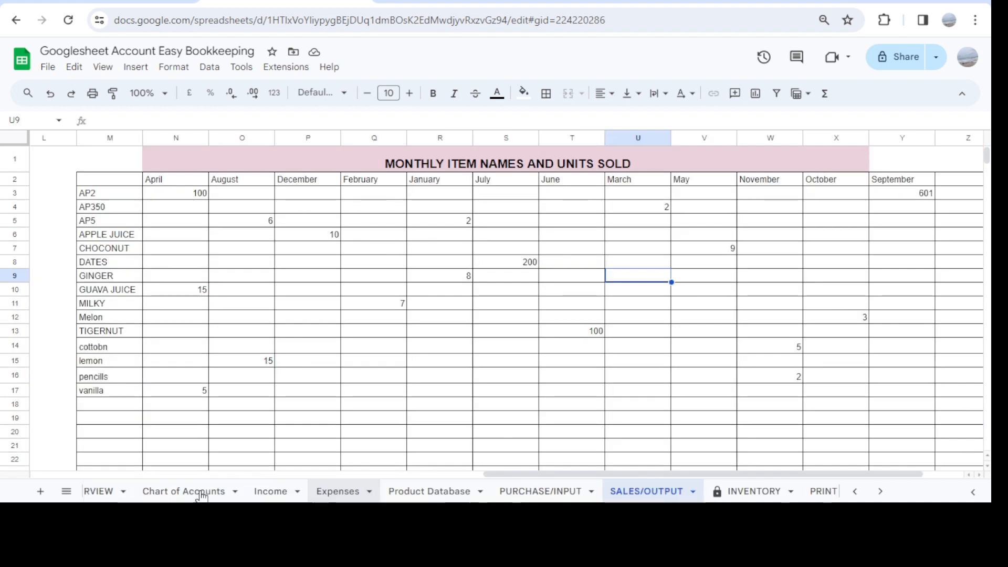
pyautogui.click(353, 491)
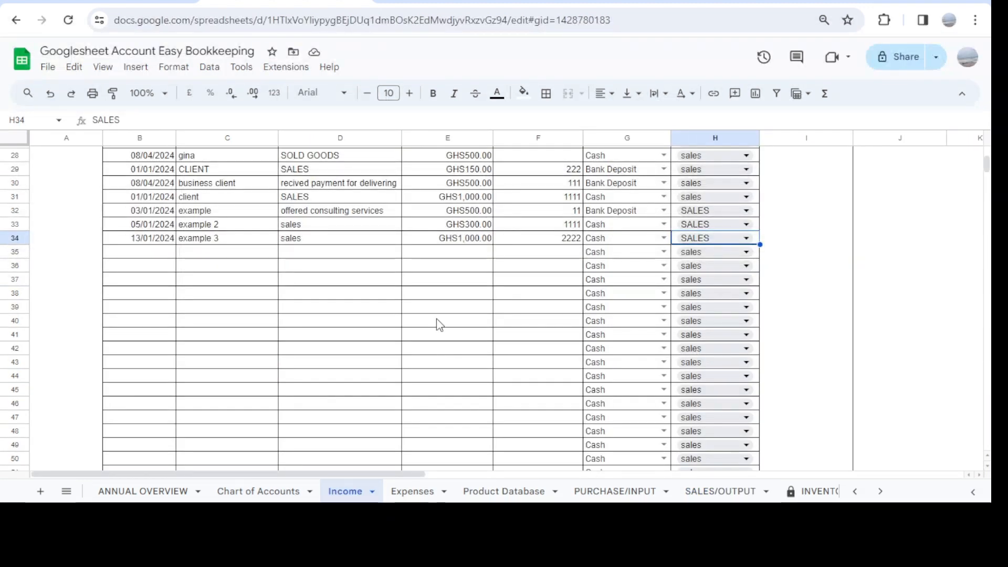
pyautogui.scroll(5, 439, 323)
pyautogui.hscroll(1, 440, 324)
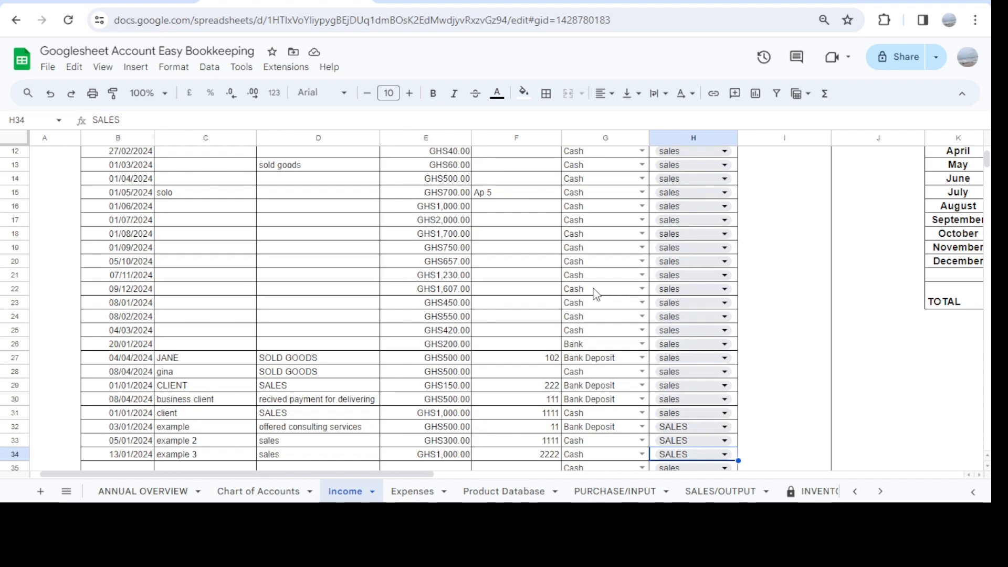
pyautogui.scroll(3, 596, 294)
pyautogui.scroll(1, 597, 293)
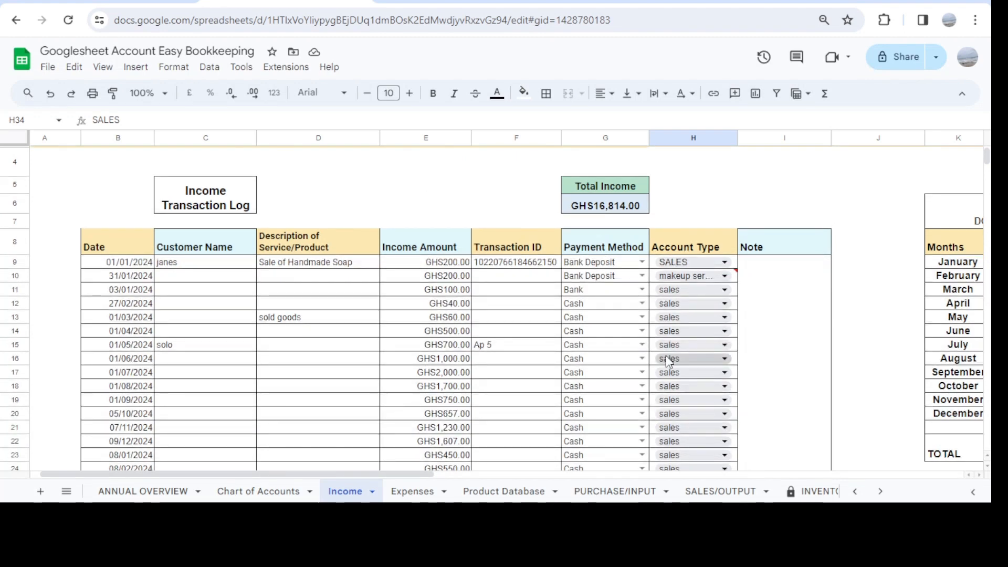
pyautogui.scroll(-5, 666, 360)
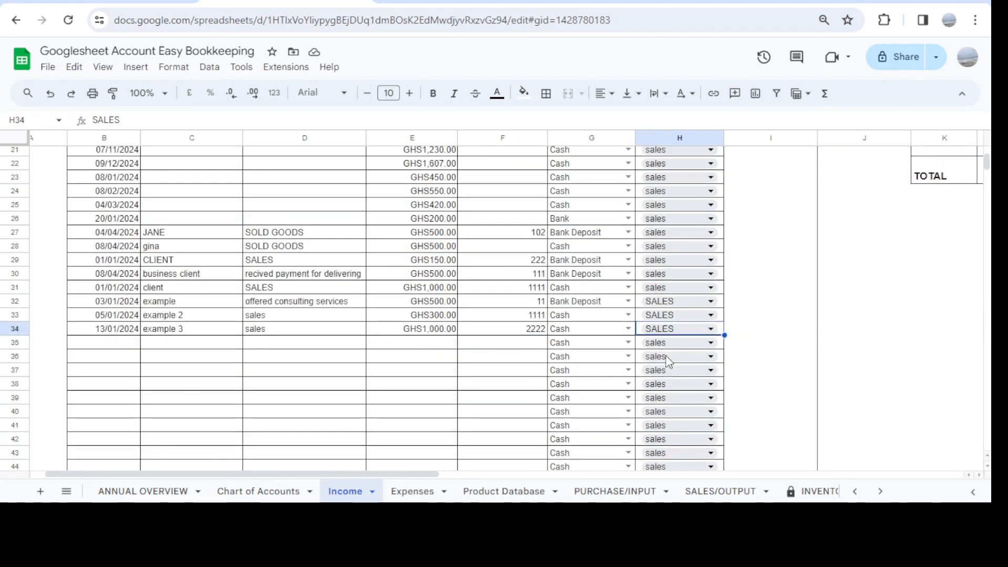